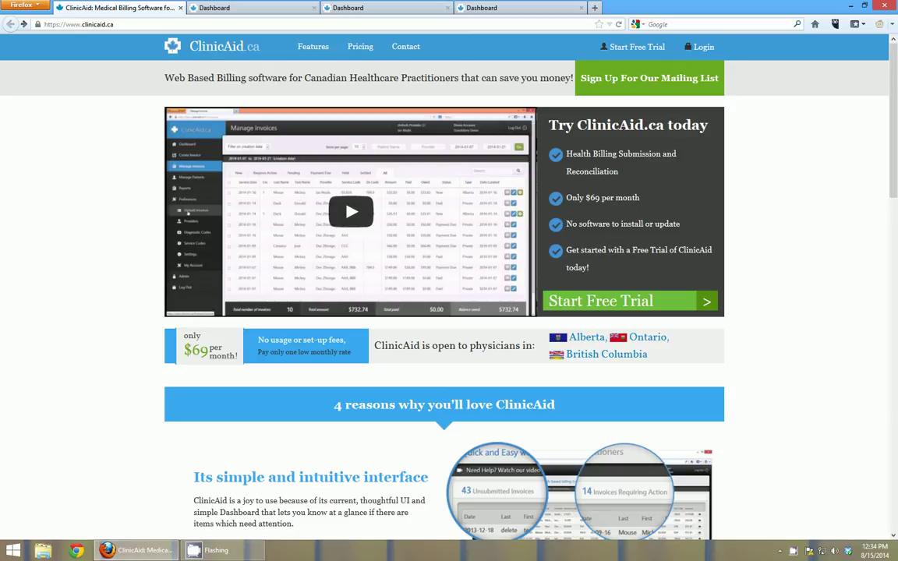
# Go from the clinicaid.ca home page to the billing Login page.
pyautogui.click(700, 47)
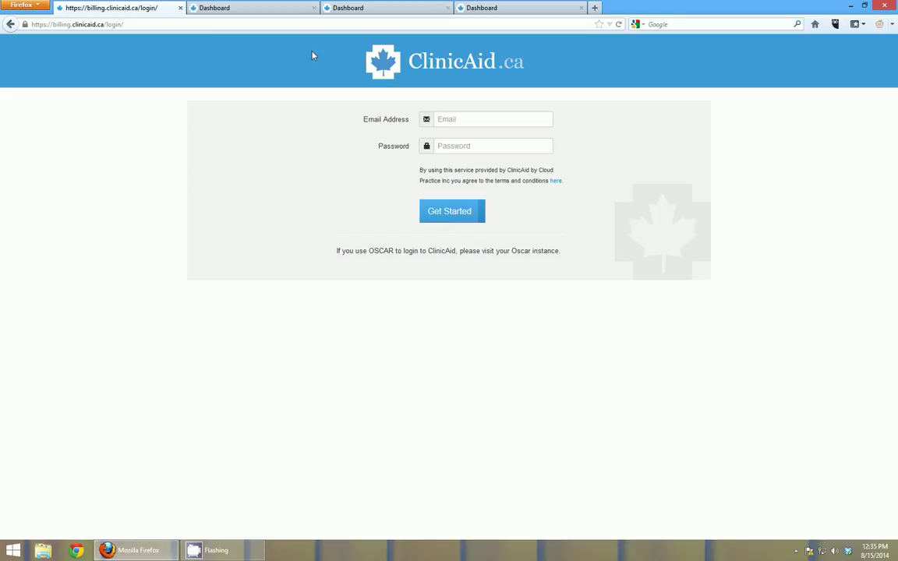
# Switch to the demo account's Dashboard tab and start a new Alberta invoice.
pyautogui.click(248, 8)
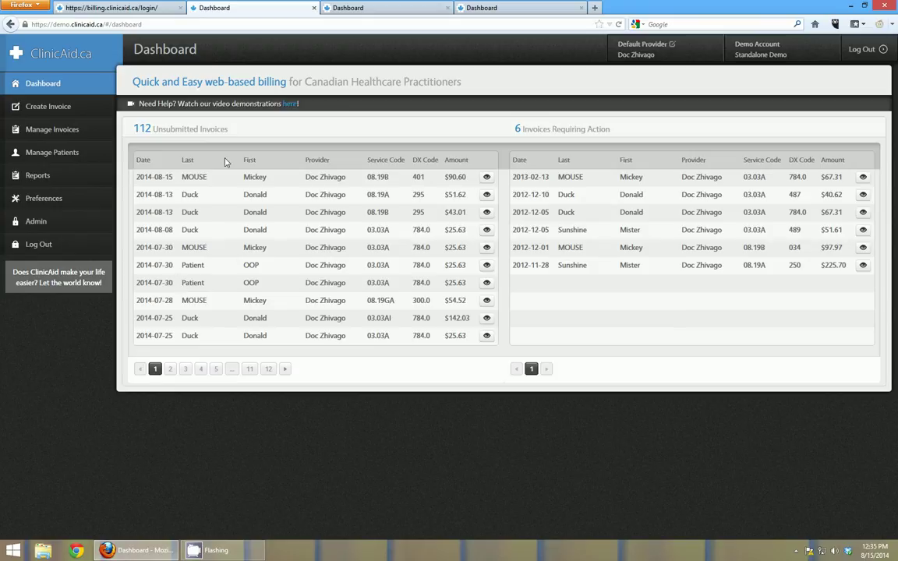
pyautogui.click(58, 112)
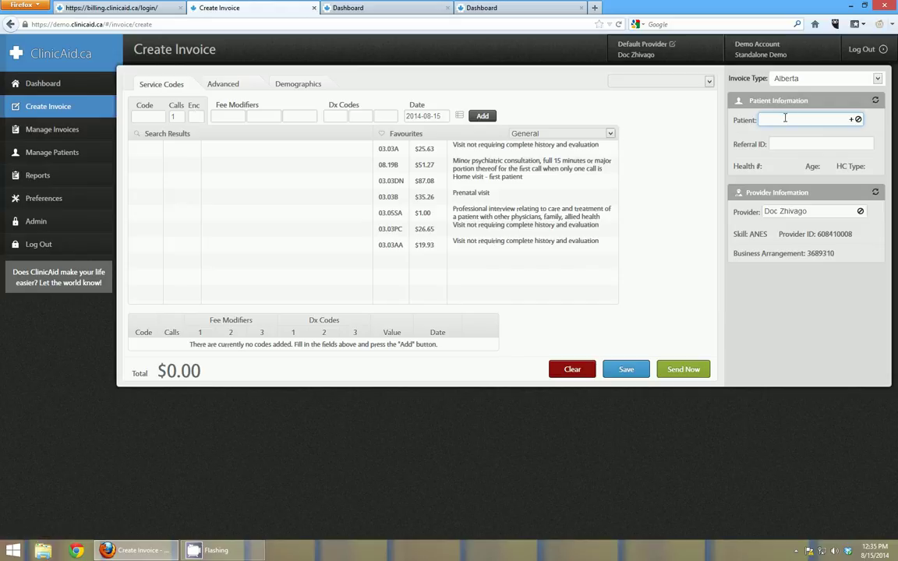
# Attach the demo patient found by searching 'mick', then clear the patient again.
pyautogui.write('mick')
pyautogui.press('Down')
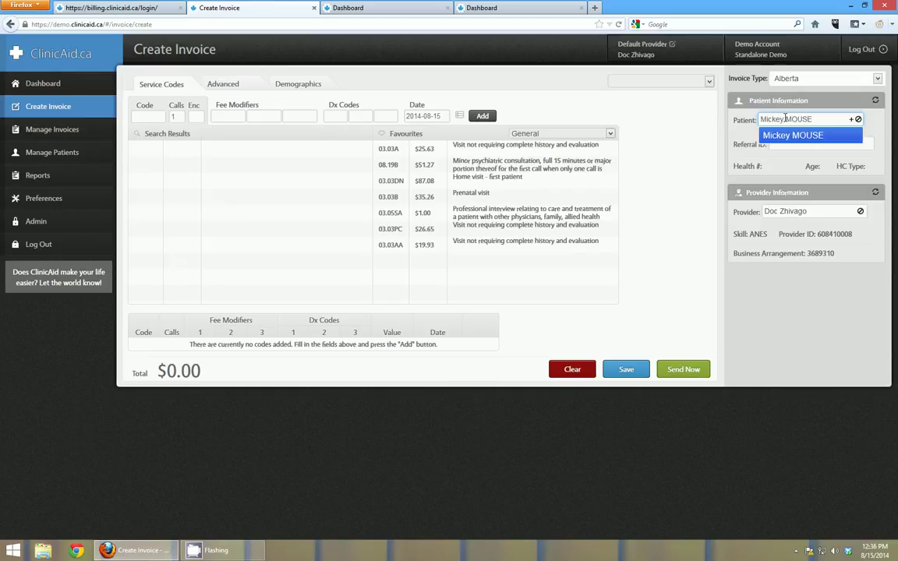
pyautogui.press('Return')
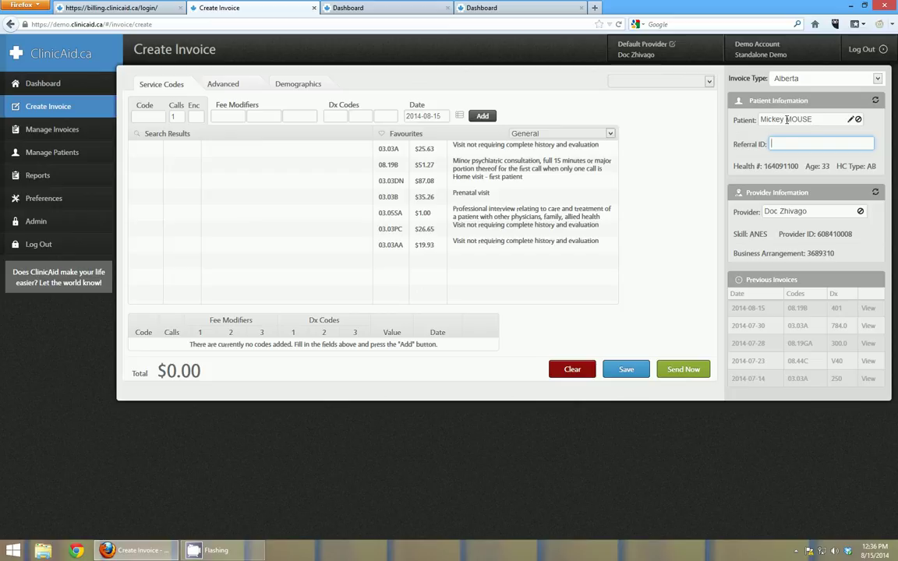
pyautogui.click(857, 120)
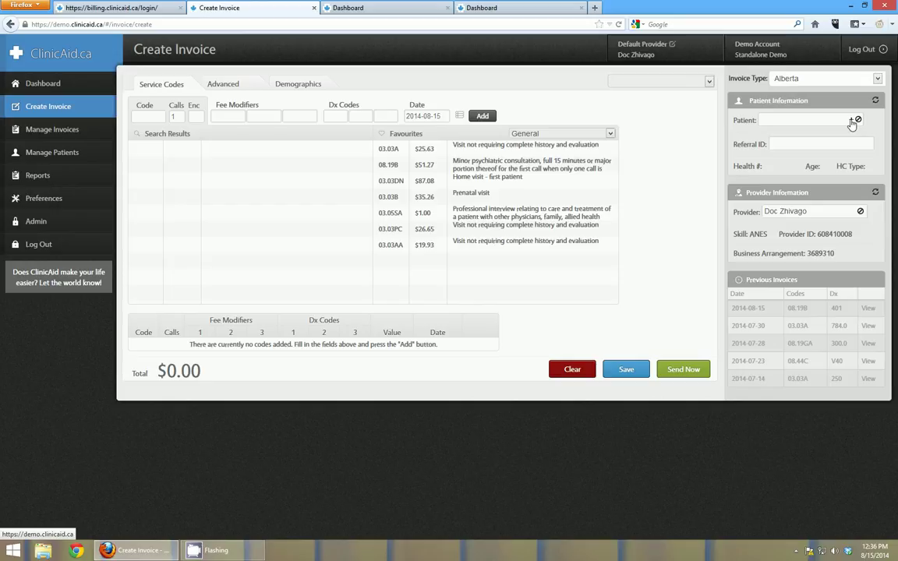
# Preview all fields of the new-patient form, then cancel without saving.
pyautogui.click(852, 122)
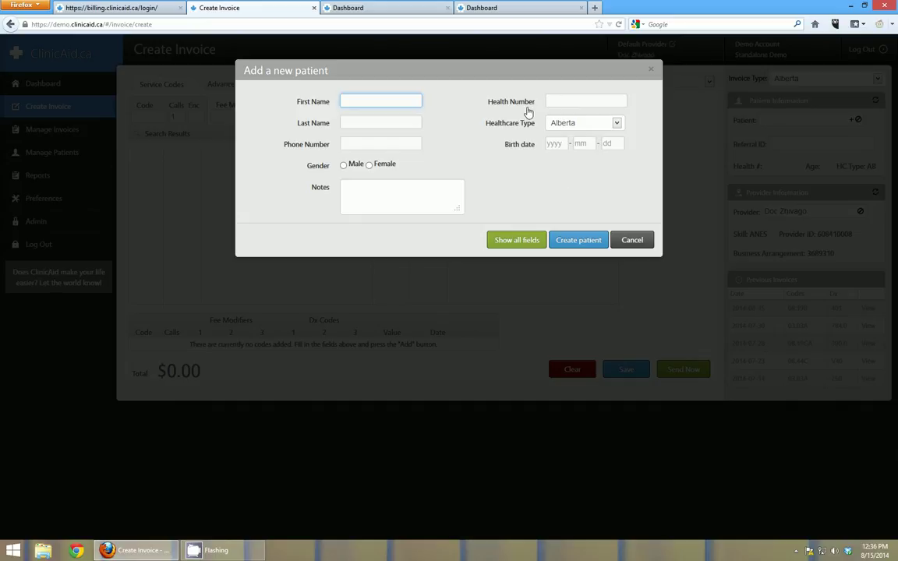
pyautogui.click(518, 241)
pyautogui.scroll(-2, 405, 187)
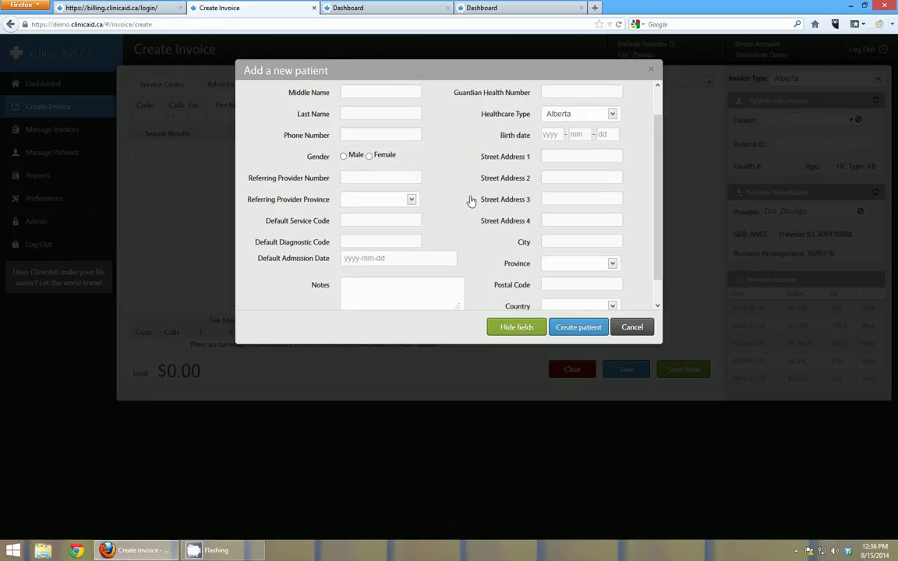
pyautogui.scroll(-1, 472, 202)
pyautogui.scroll(4, 476, 204)
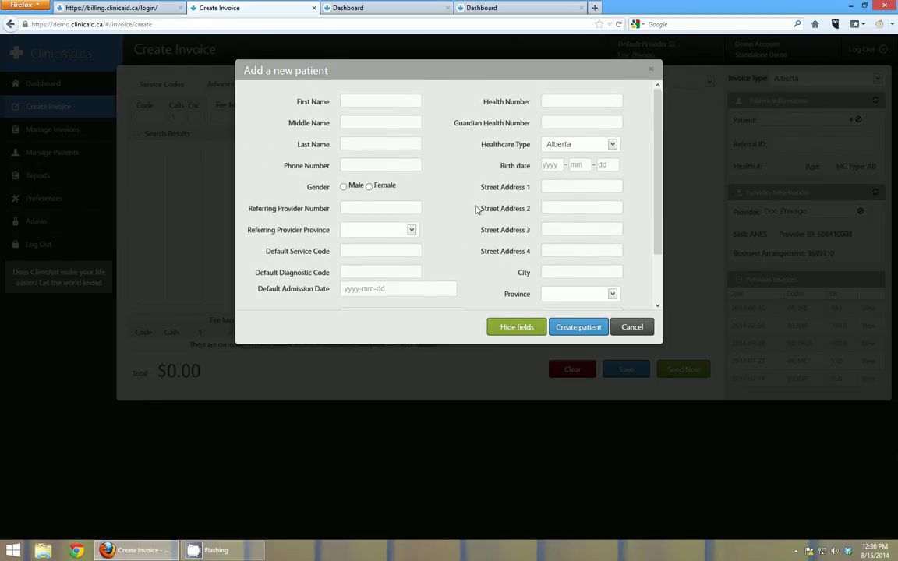
pyautogui.click(633, 327)
# Search 'mick' in Patient and attach the demo patient to the invoice.
pyautogui.click(778, 121)
pyautogui.write('mick')
pyautogui.press('Down')
pyautogui.press('Return')
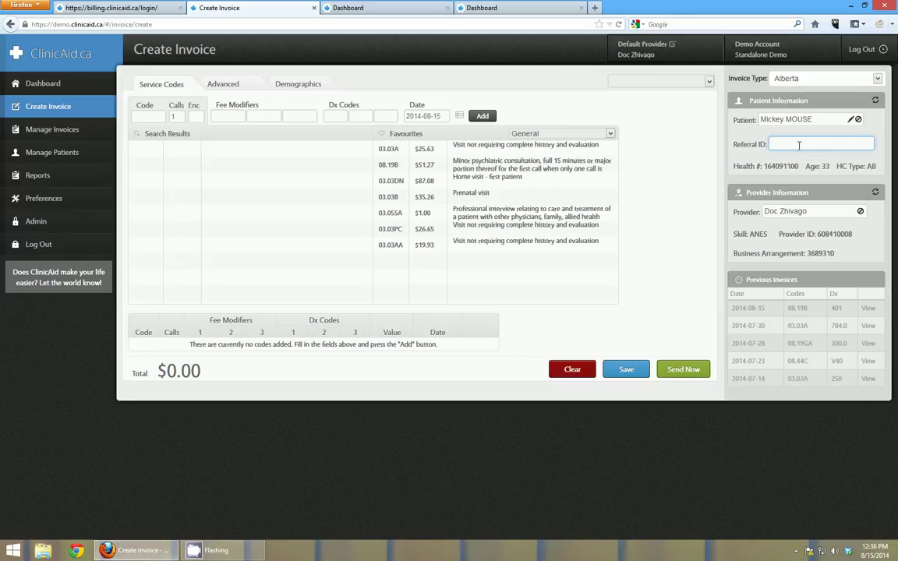
# Search 'john' in Referral ID and pick a referring physician from the matches.
pyautogui.write('john')
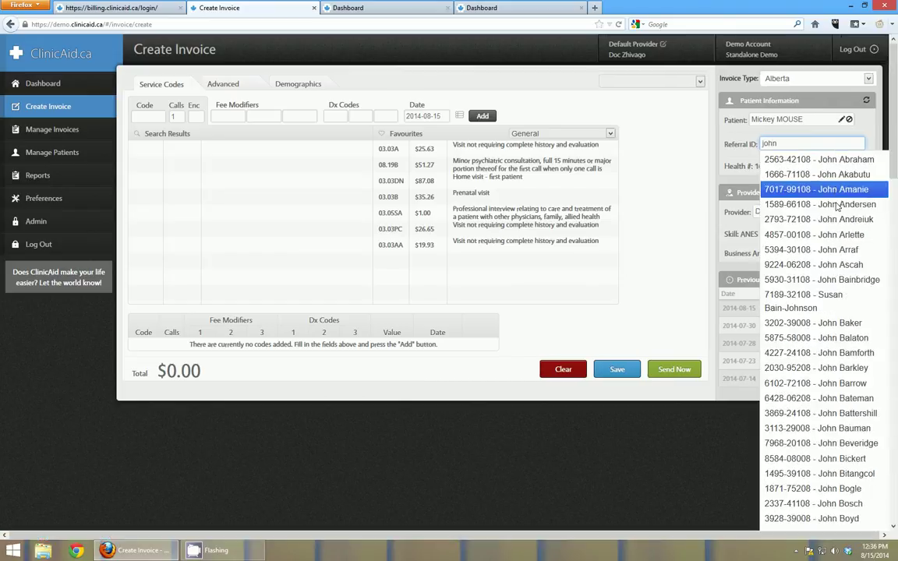
pyautogui.click(803, 224)
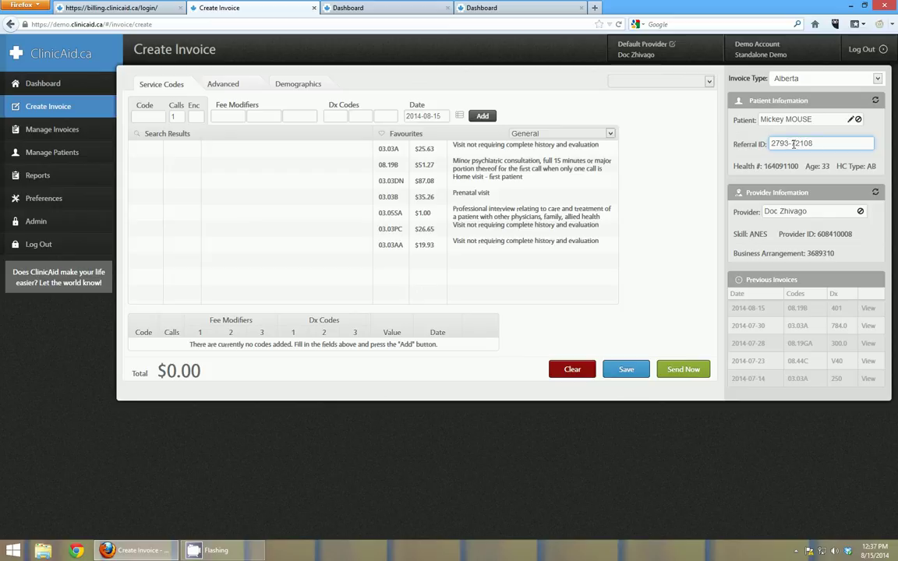
pyautogui.press('Tab')
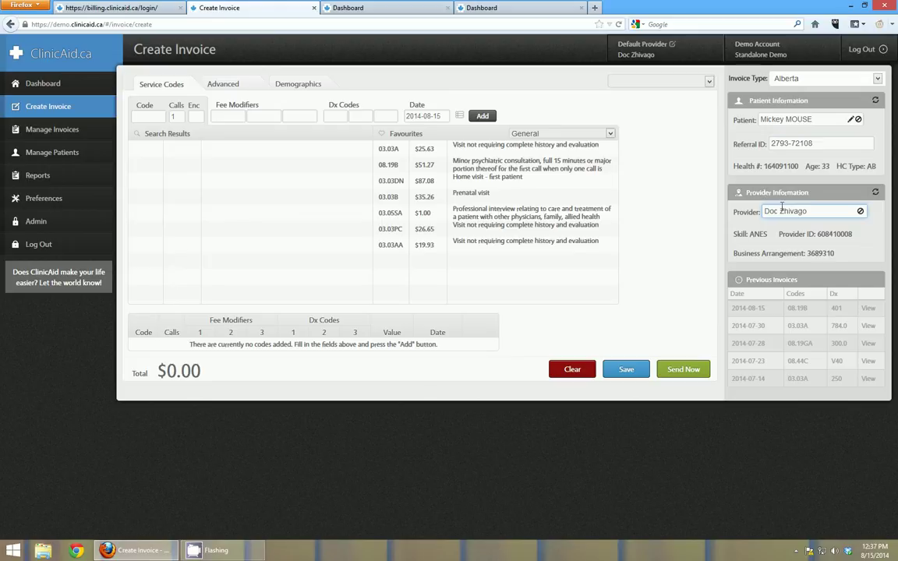
pyautogui.click(788, 211)
pyautogui.click(861, 211)
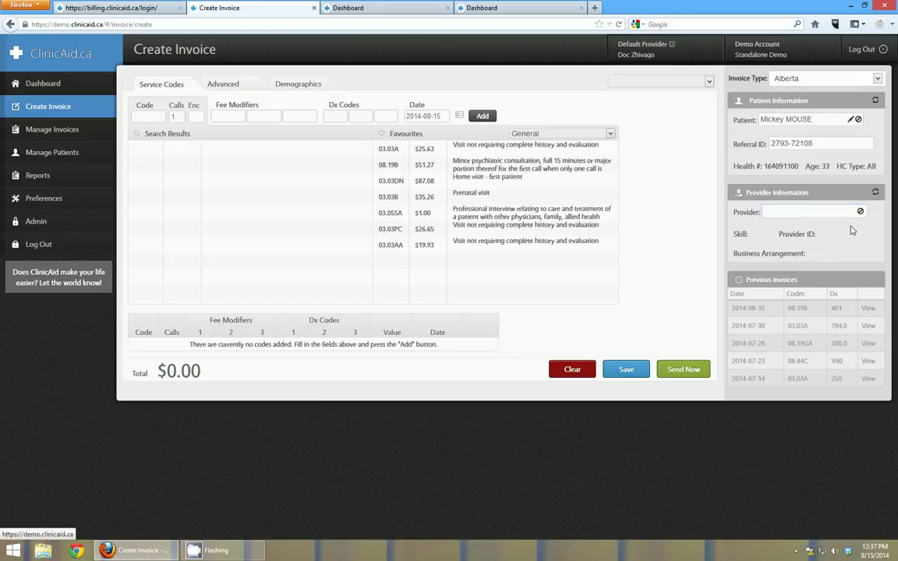
pyautogui.click(803, 212)
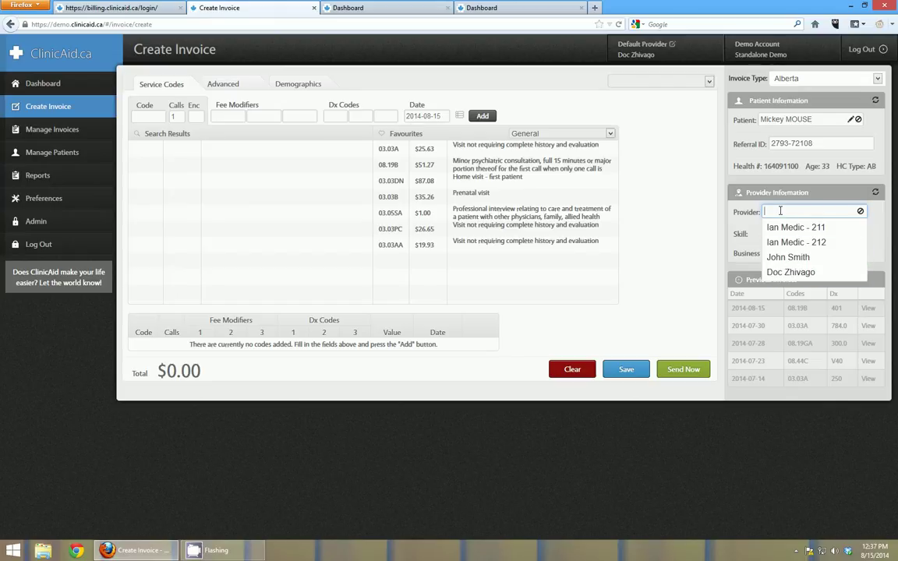
pyautogui.click(802, 276)
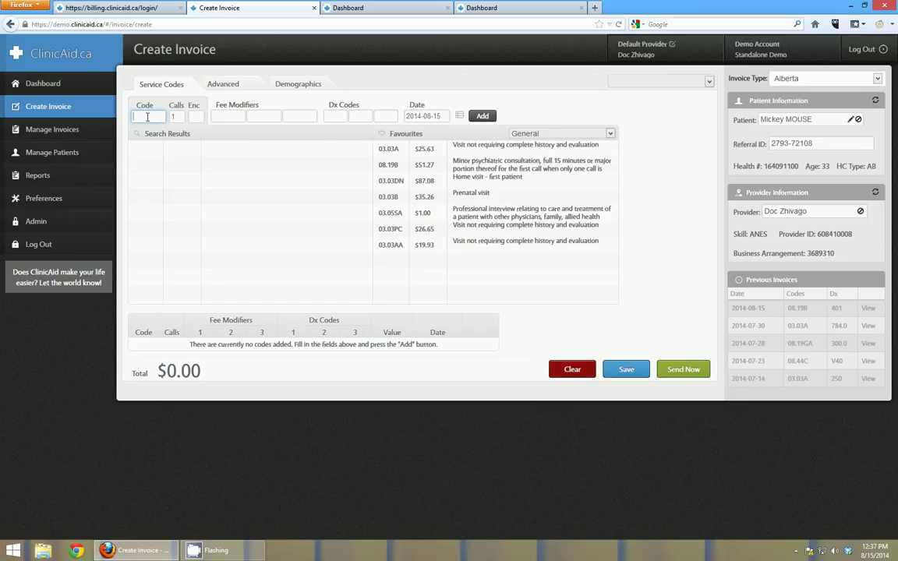
pyautogui.write('A')
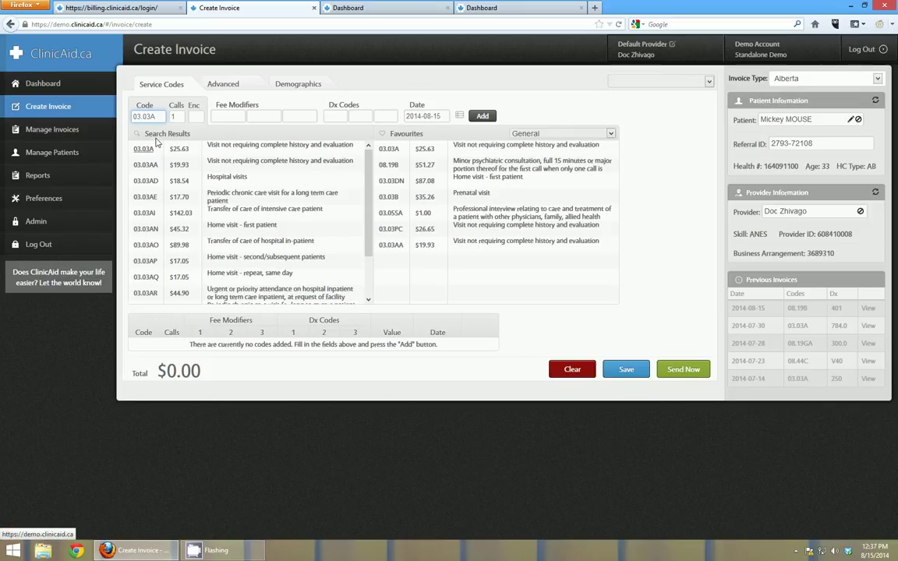
pyautogui.moveTo(158, 116); pyautogui.dragTo(131, 114)
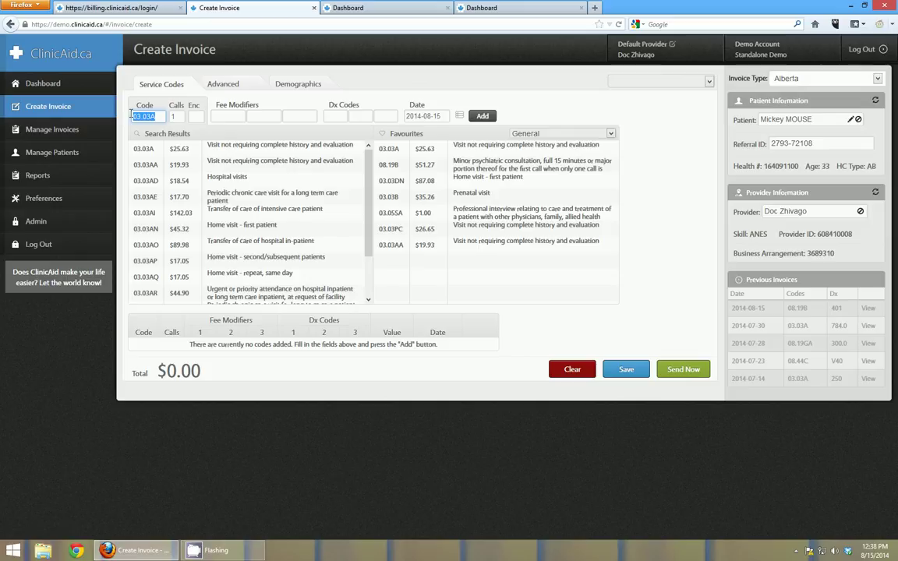
pyautogui.press('BackSpace')
pyautogui.write('visit not requi')
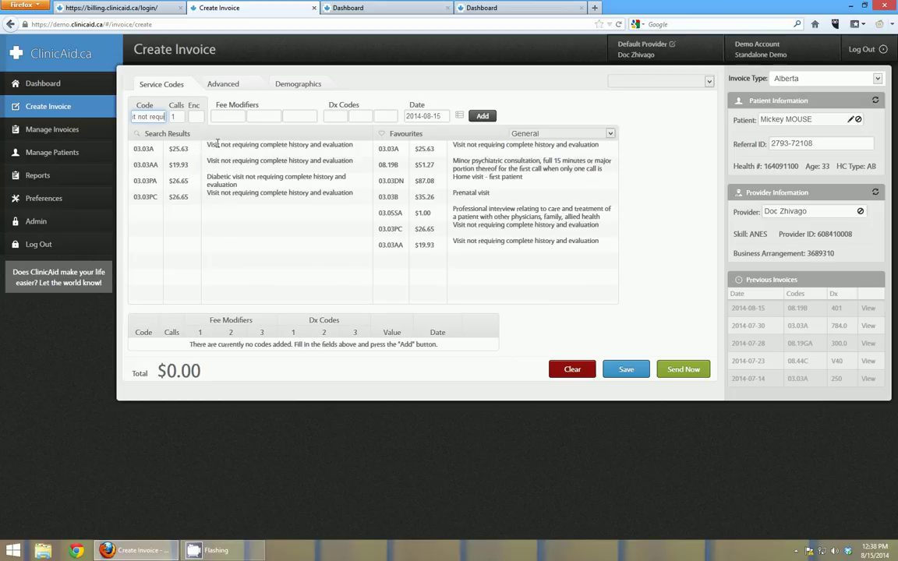
pyautogui.click(145, 151)
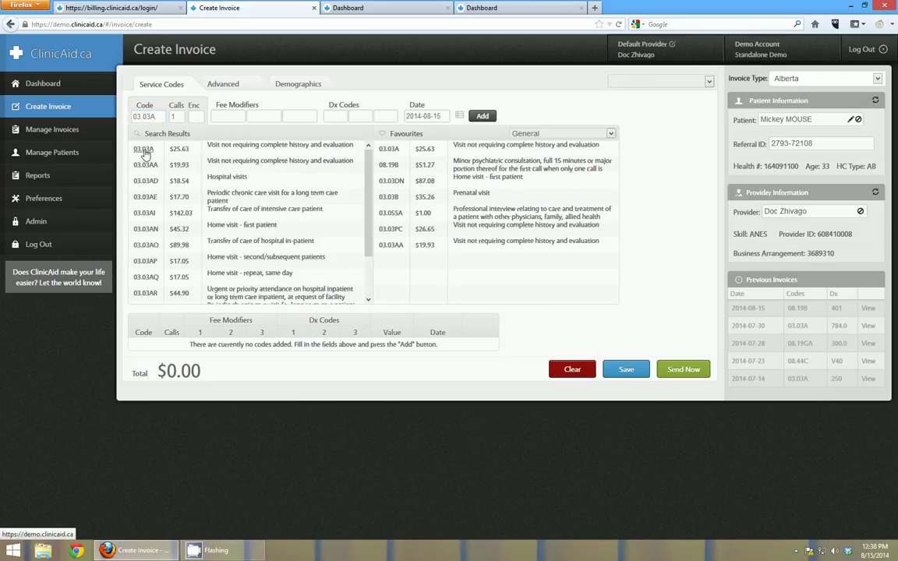
pyautogui.moveTo(157, 116); pyautogui.dragTo(132, 116)
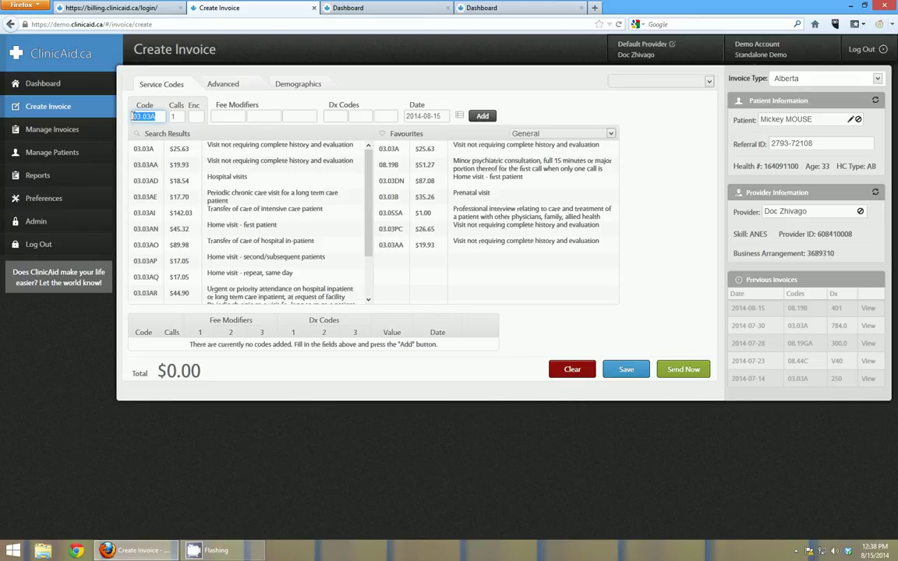
pyautogui.press('BackSpace')
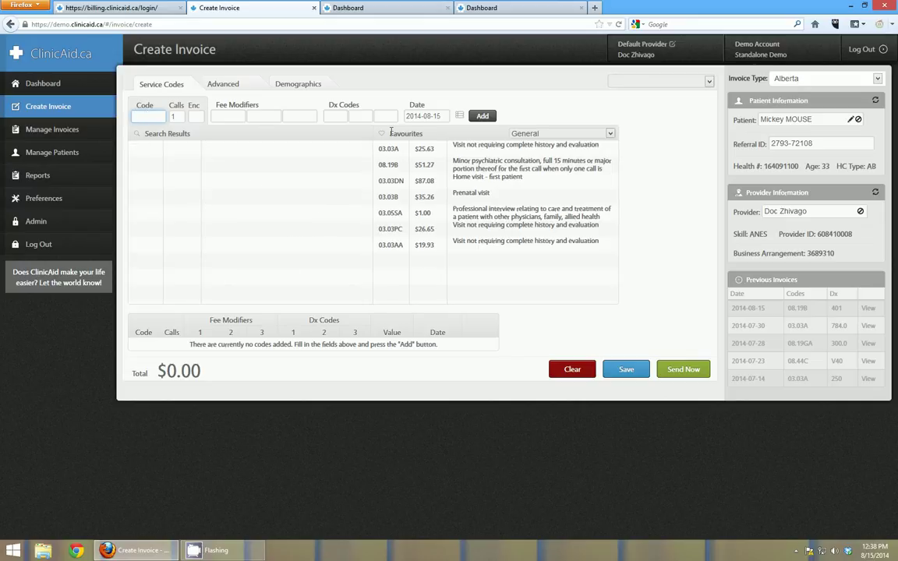
# Enter service code 03.03A from the General favourites group.
pyautogui.click(538, 135)
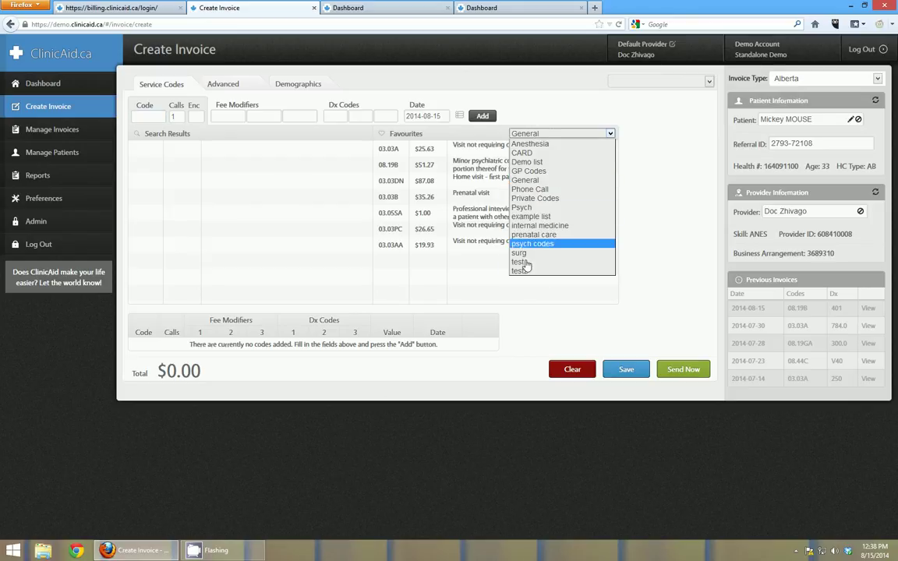
pyautogui.click(631, 164)
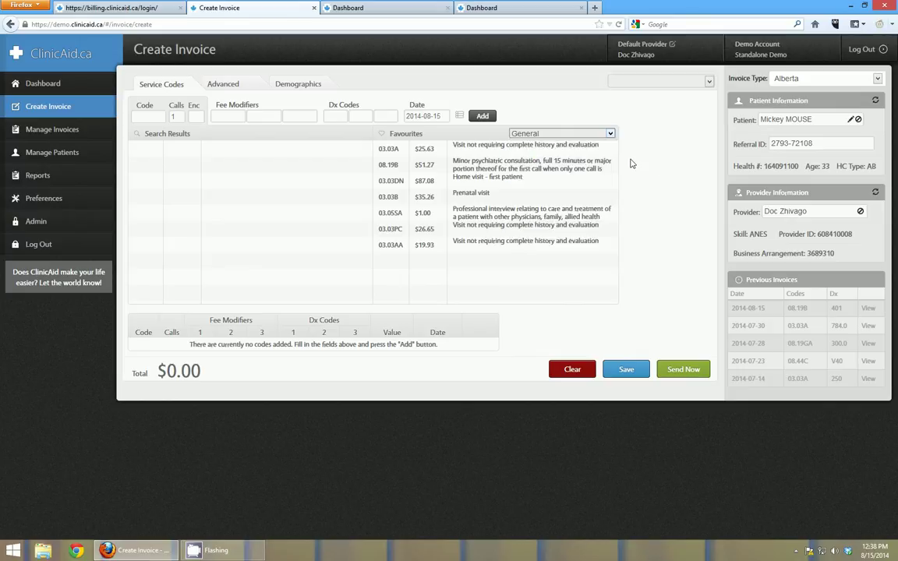
pyautogui.click(389, 150)
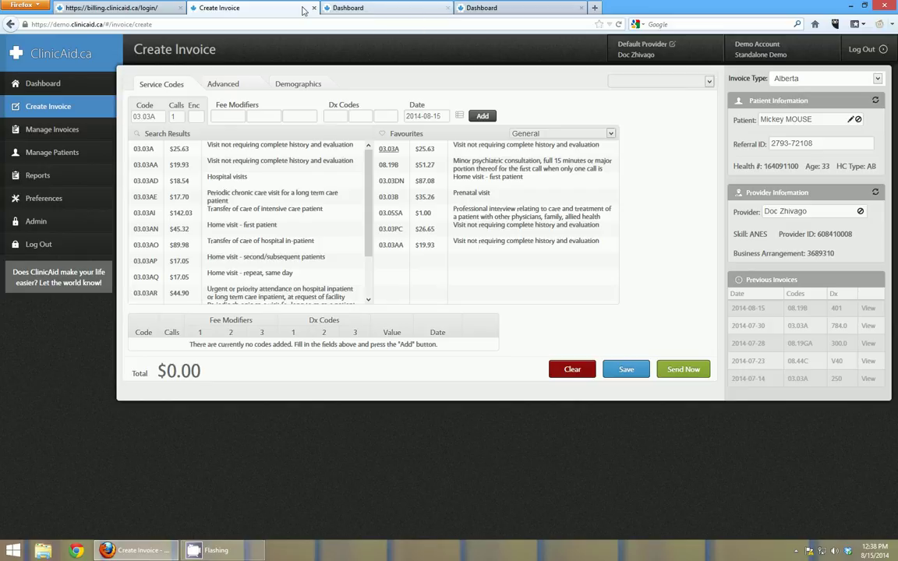
# Look at the BC and Ontario dashboard tabs, then return to the Alberta invoice.
pyautogui.click(368, 7)
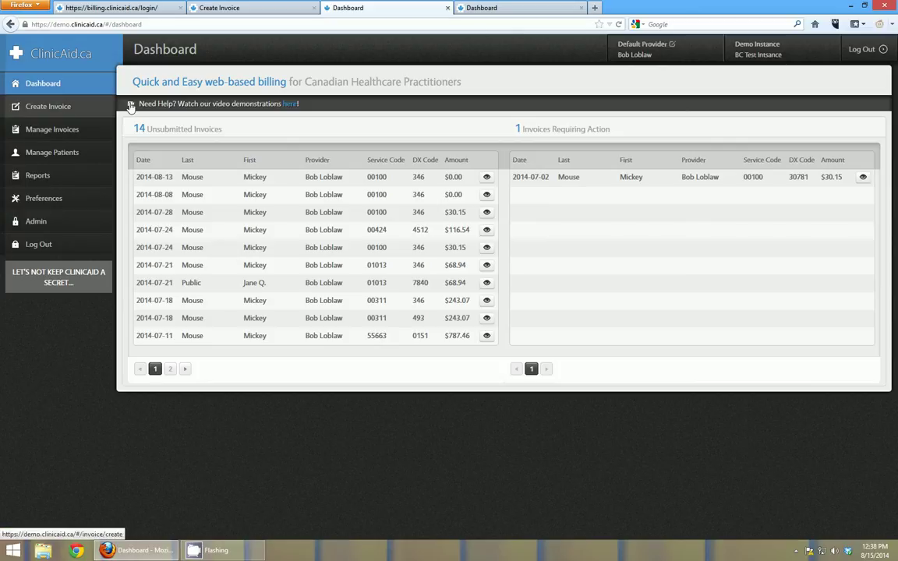
pyautogui.click(507, 8)
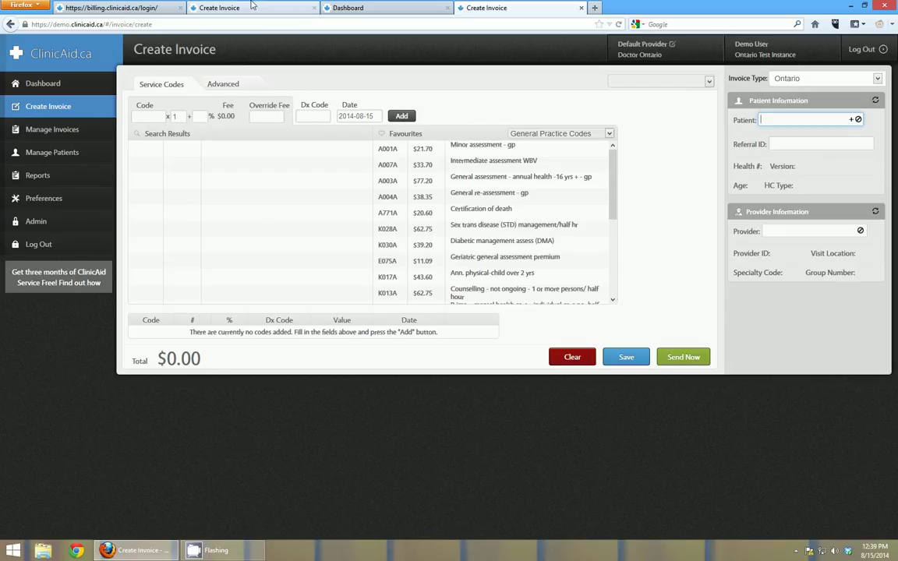
pyautogui.click(252, 7)
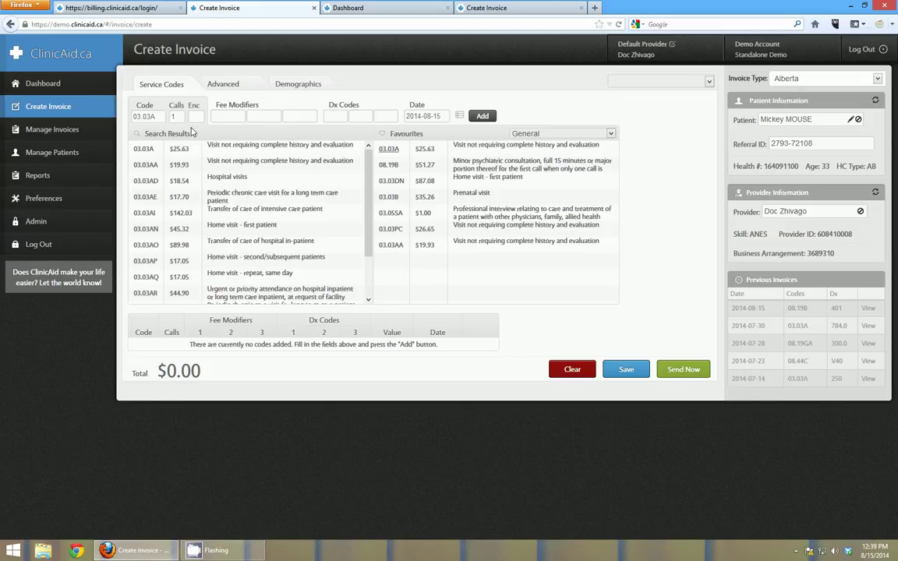
# Apply modifier CMGP03, diagnosis 401 Essential hypertension (searched 'hypert') and date 2014-08-14.
pyautogui.click(218, 117)
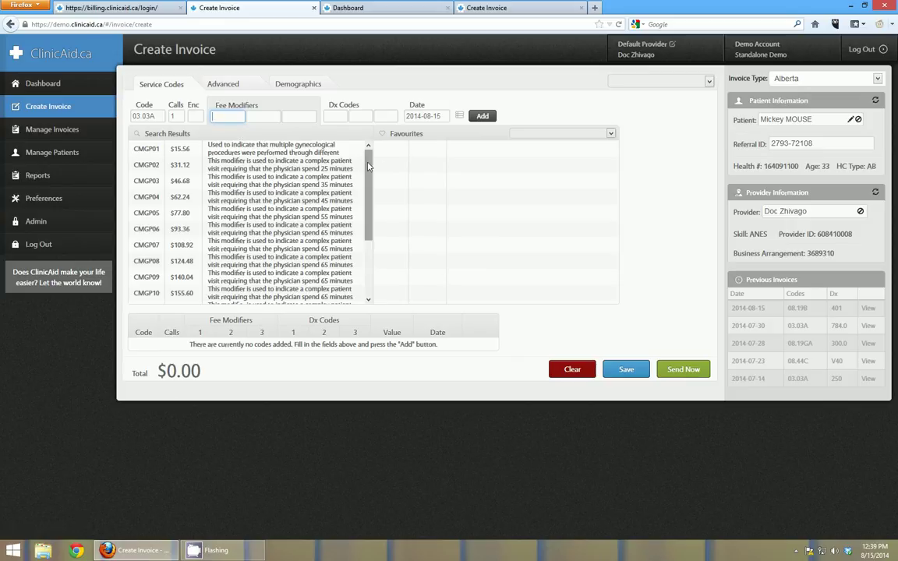
pyautogui.moveTo(369, 195); pyautogui.dragTo(379, 160)
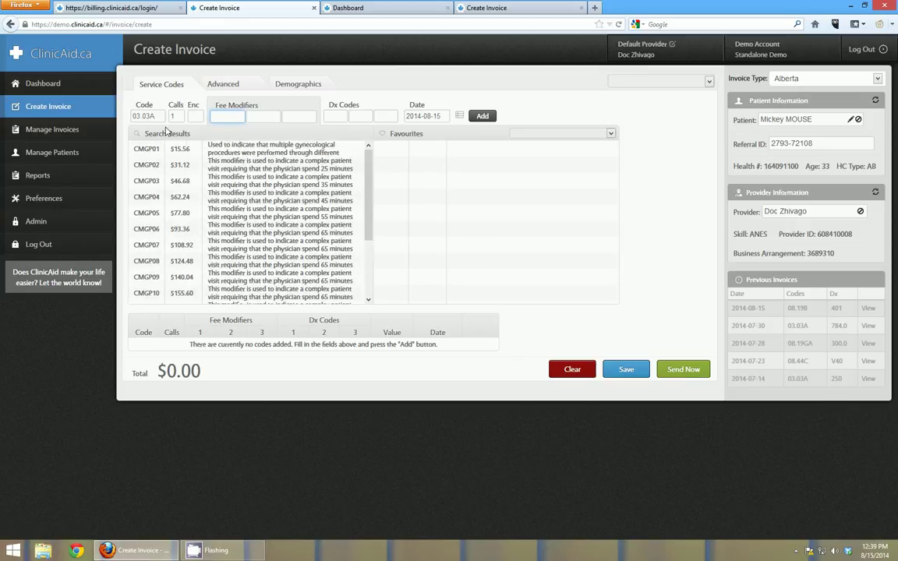
pyautogui.click(148, 182)
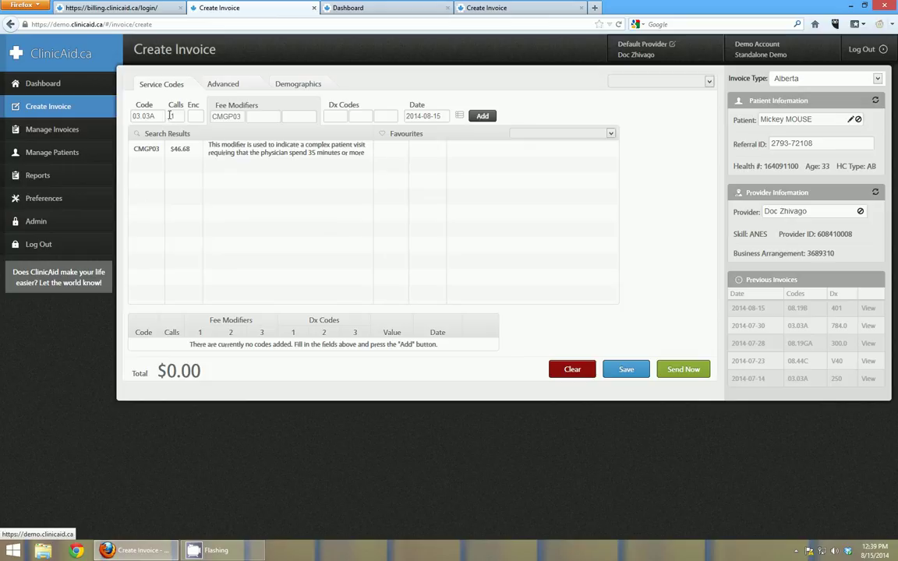
pyautogui.click(340, 117)
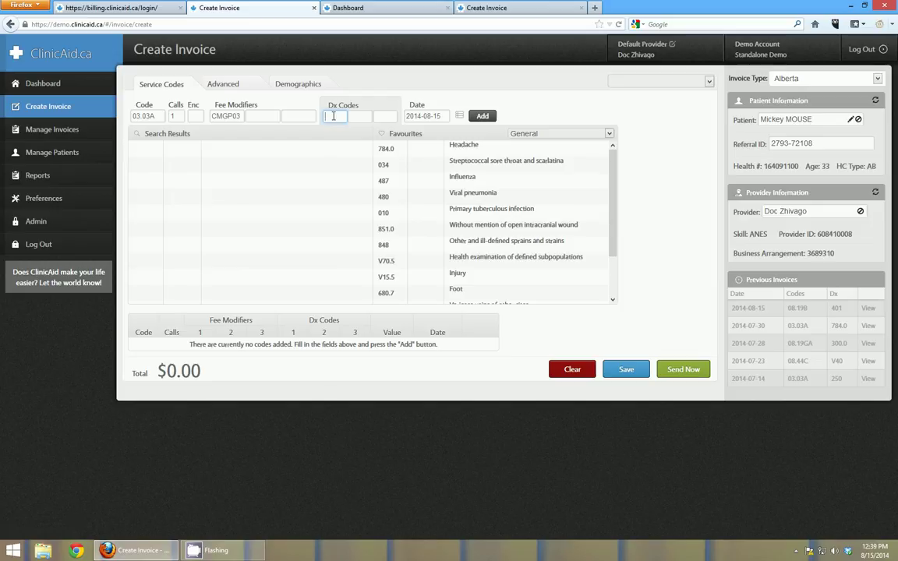
pyautogui.write('hypert')
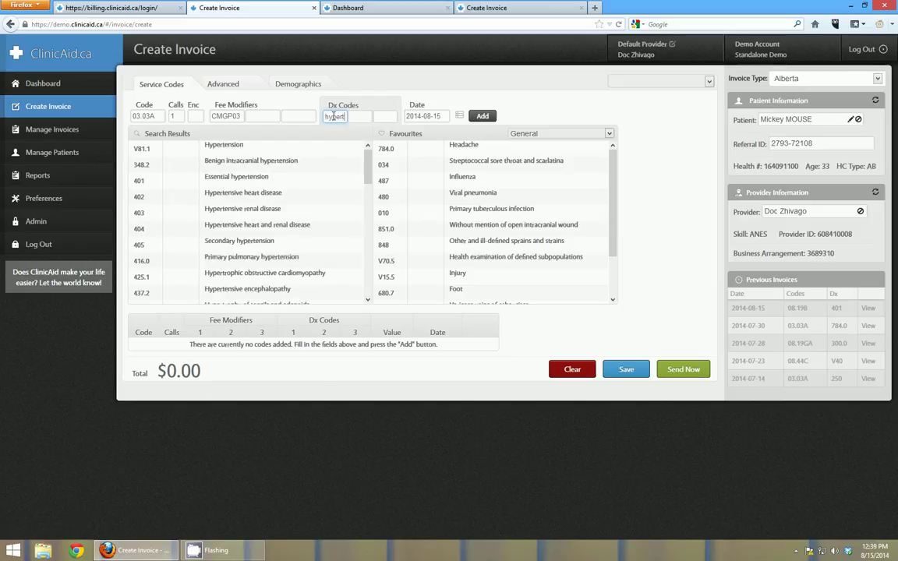
pyautogui.click(139, 183)
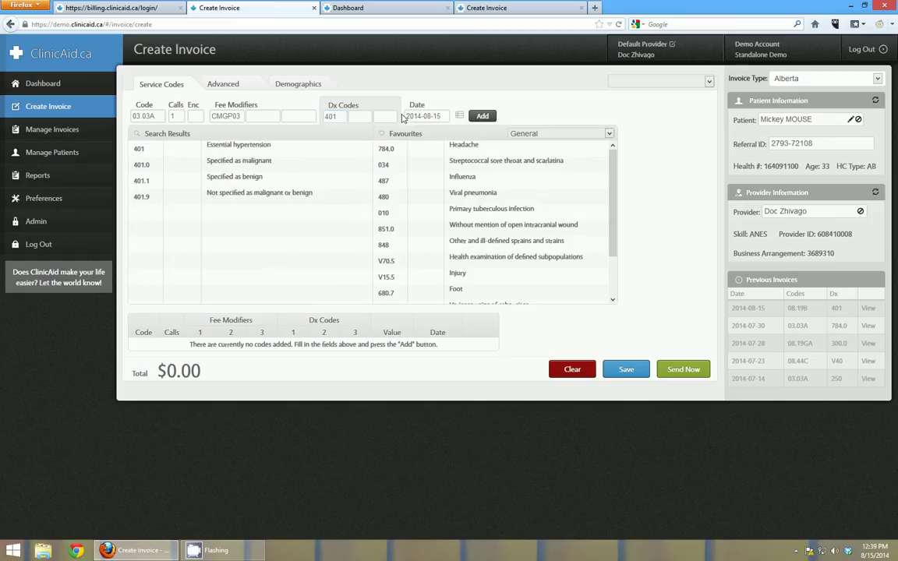
pyautogui.click(426, 116)
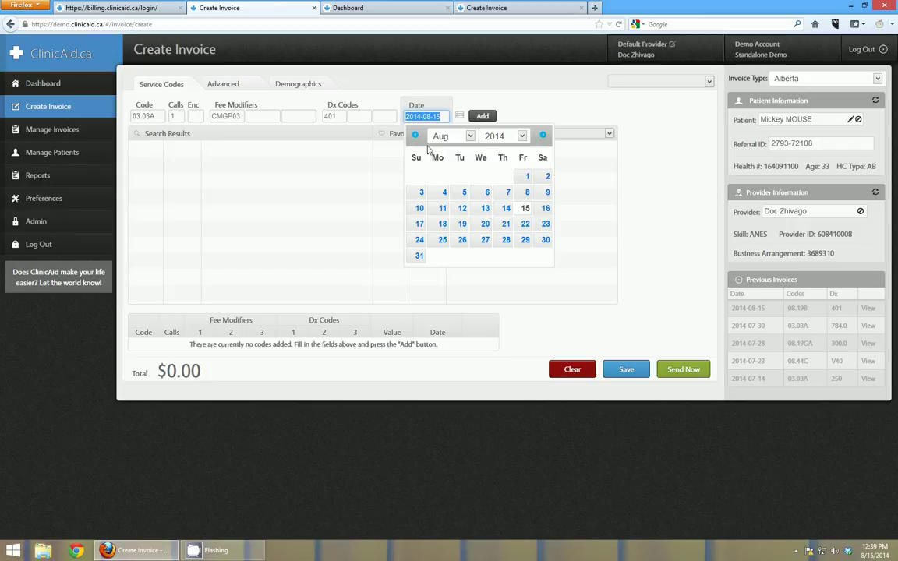
pyautogui.click(506, 209)
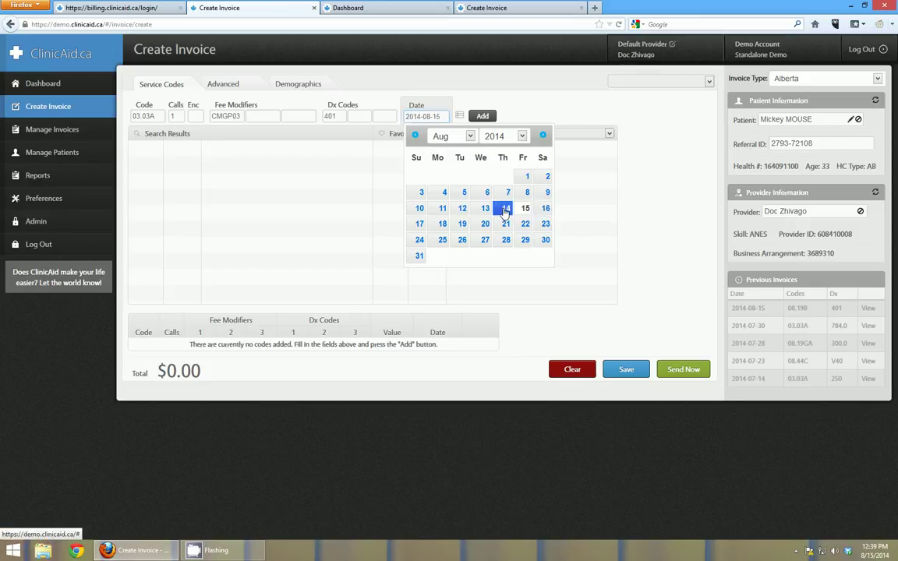
# Add the 03.03A service line, bringing the invoice total to $72.31.
pyautogui.click(483, 116)
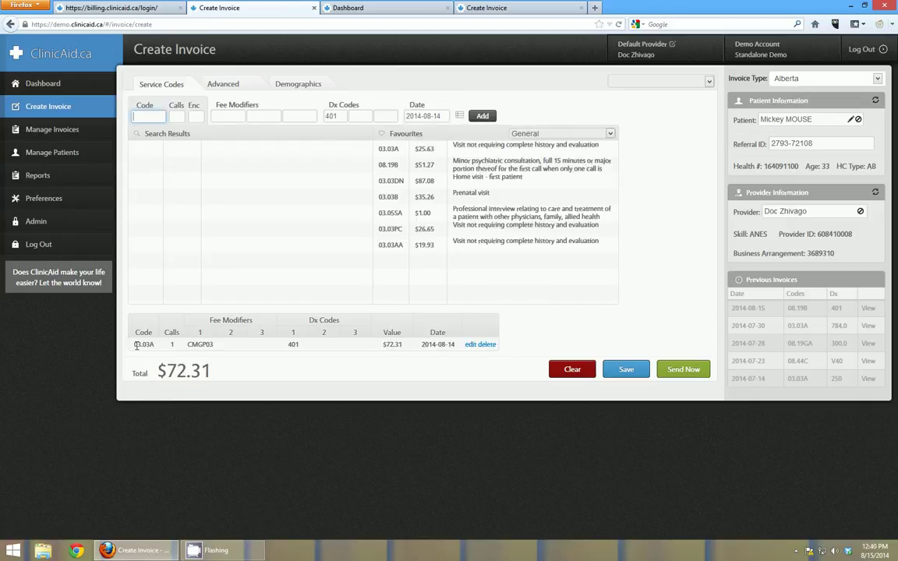
pyautogui.moveTo(156, 372); pyautogui.dragTo(211, 374)
pyautogui.click(211, 373)
pyautogui.click(141, 117)
# Add an 08.19B favourite line with diagnosis 401, making the total $115.32.
pyautogui.click(152, 117)
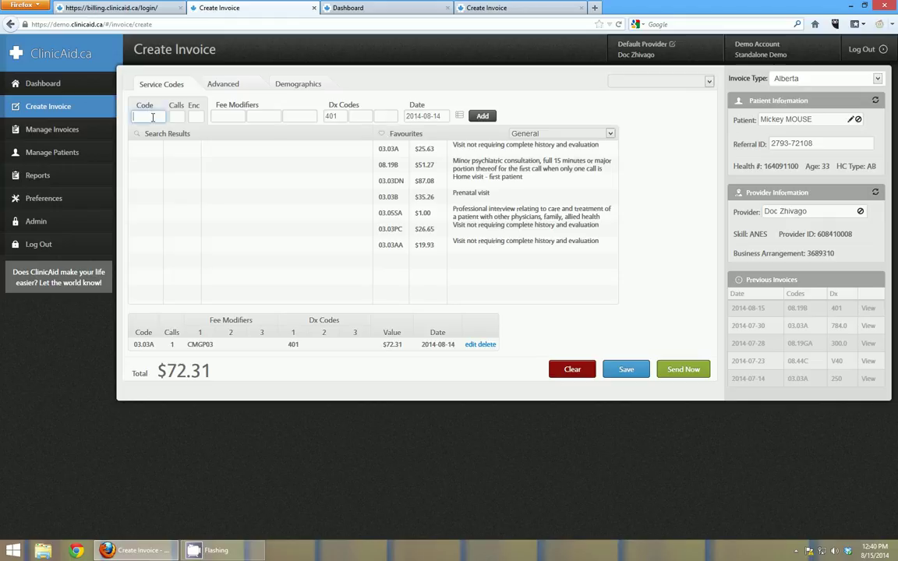
pyautogui.click(389, 166)
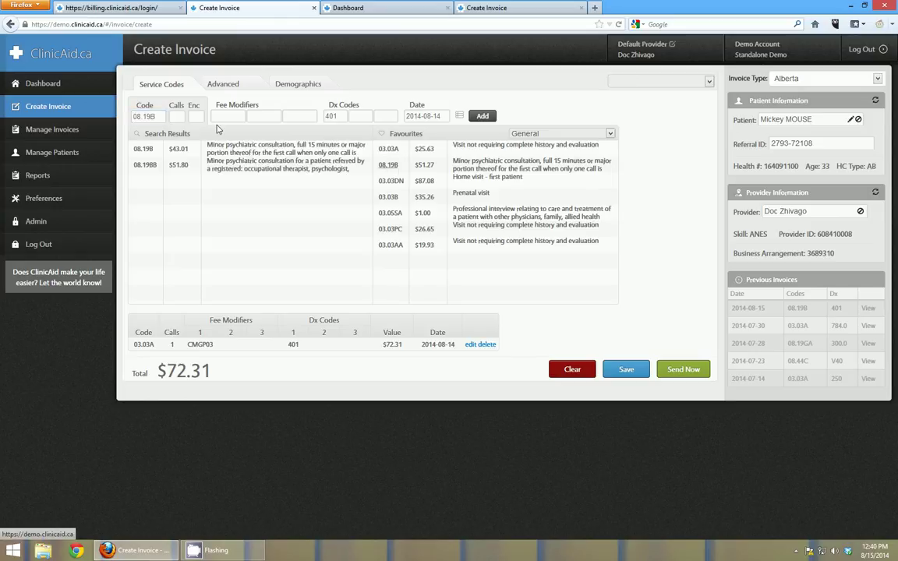
pyautogui.click(161, 117)
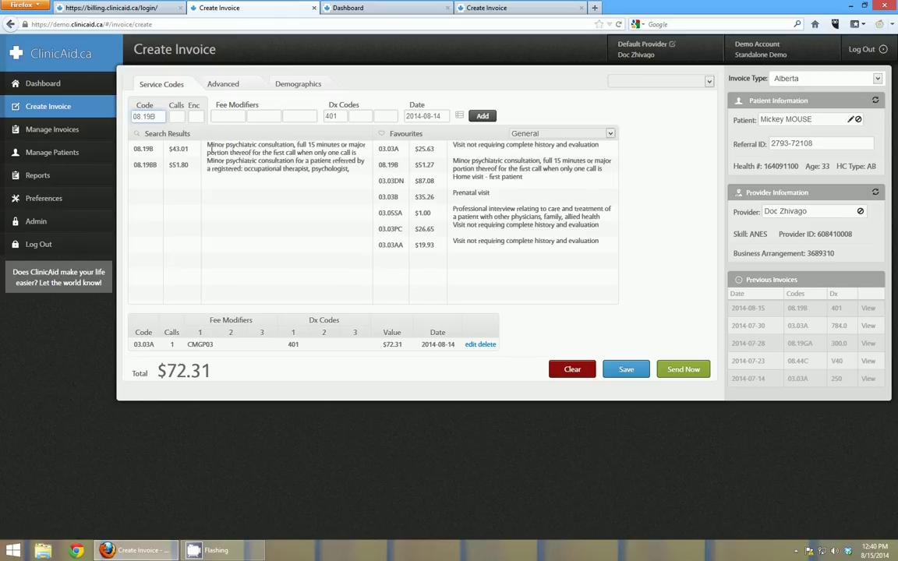
pyautogui.press('Tab')
pyautogui.press('Tab')
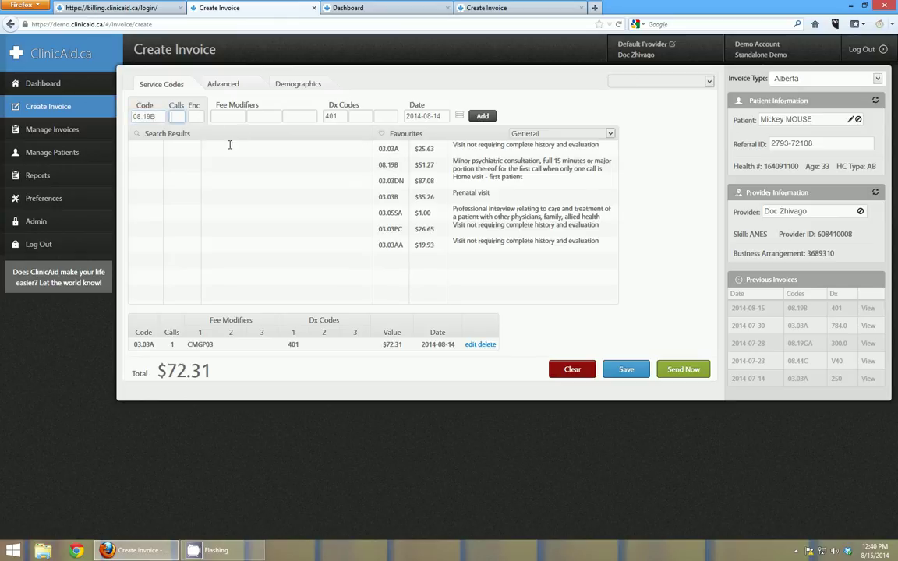
pyautogui.click(225, 116)
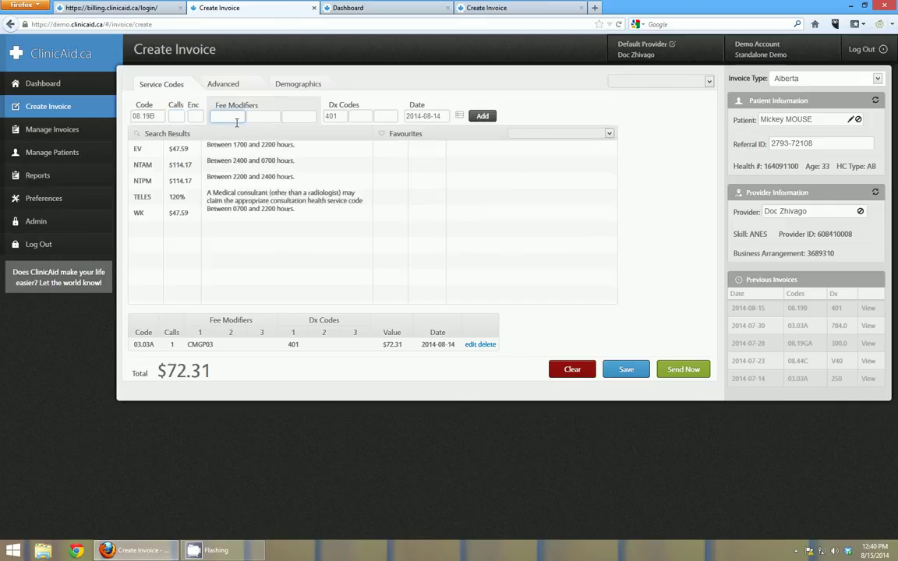
pyautogui.press('Tab')
pyautogui.press('Tab')
pyautogui.press('Tab')
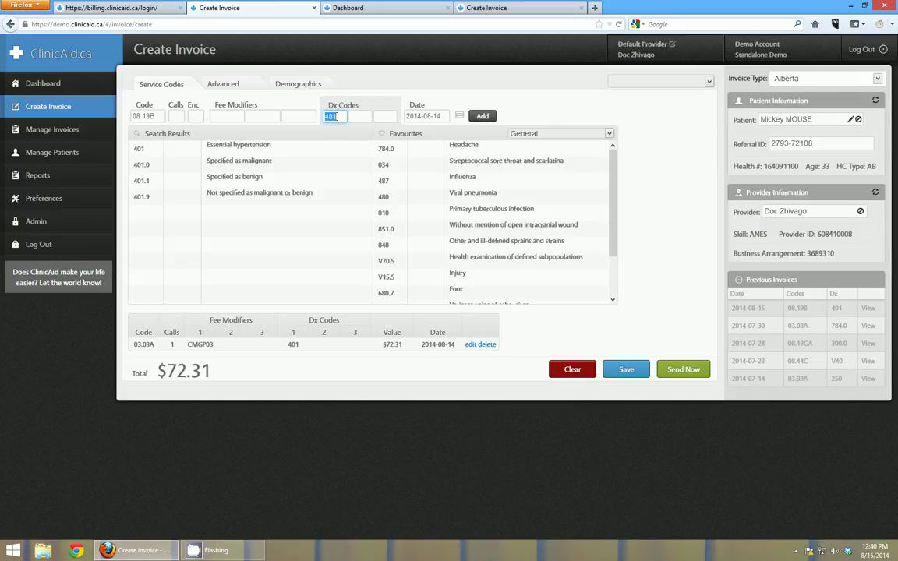
pyautogui.click(483, 116)
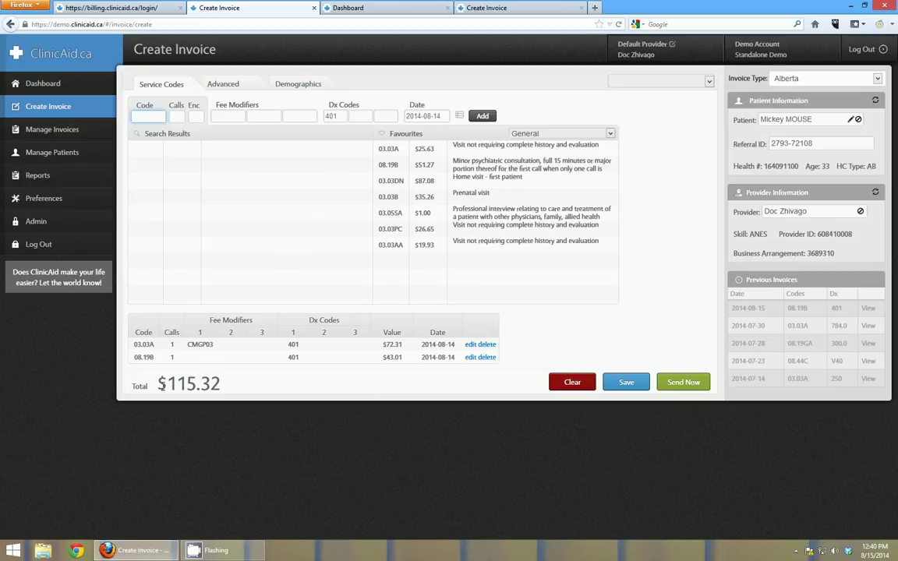
# Save the $115.32 invoice and view it in the Manage Invoices list.
pyautogui.click(627, 383)
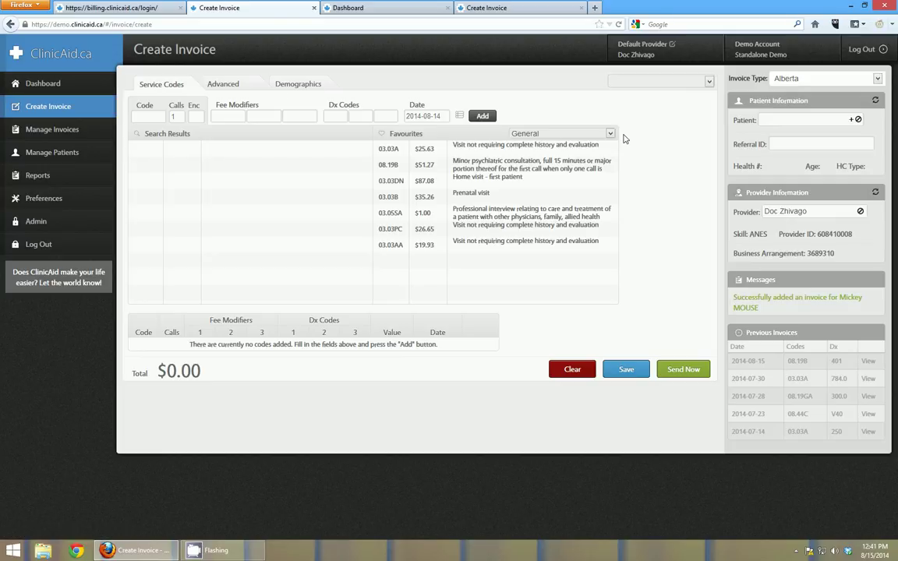
pyautogui.click(62, 132)
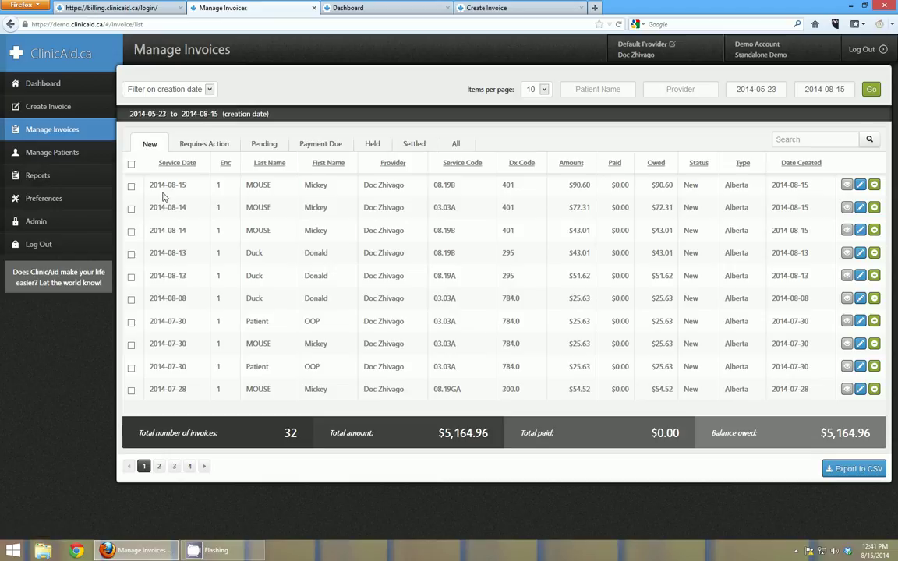
# Try the select-all checkbox, page-size, patient and provider filters without changing the list.
pyautogui.click(131, 164)
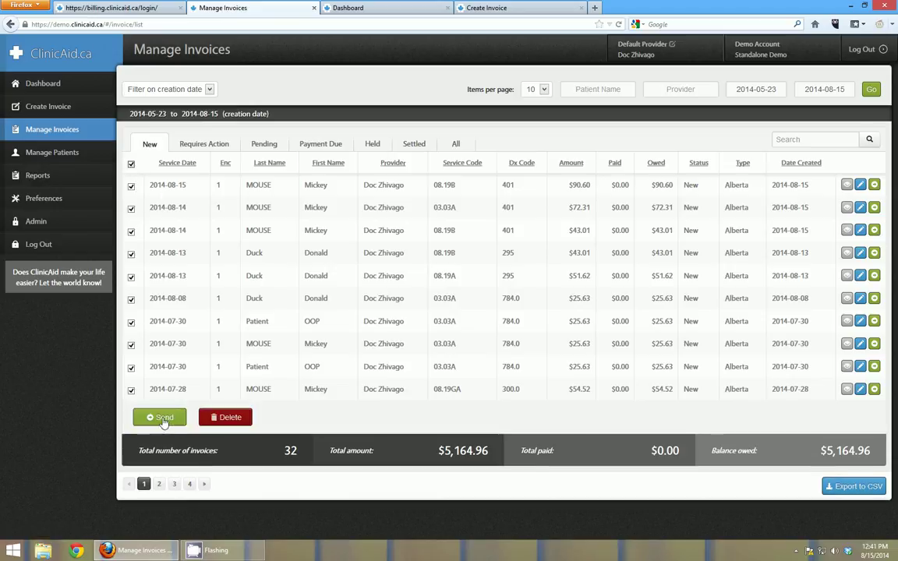
pyautogui.click(131, 163)
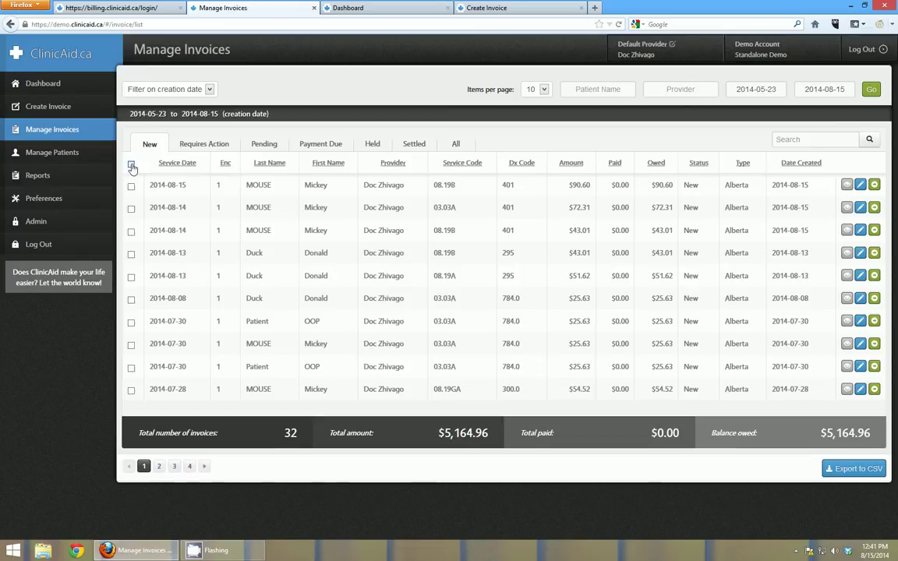
pyautogui.click(545, 89)
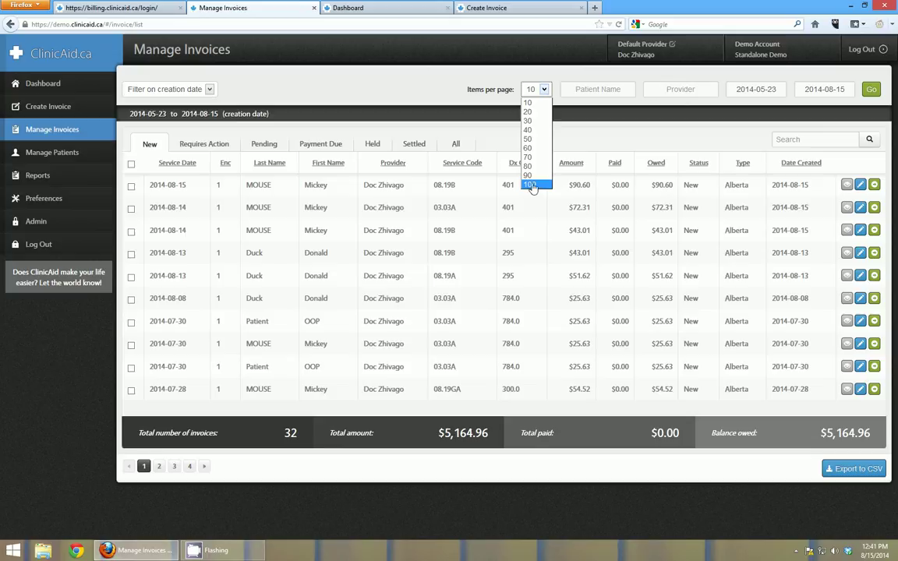
pyautogui.click(427, 87)
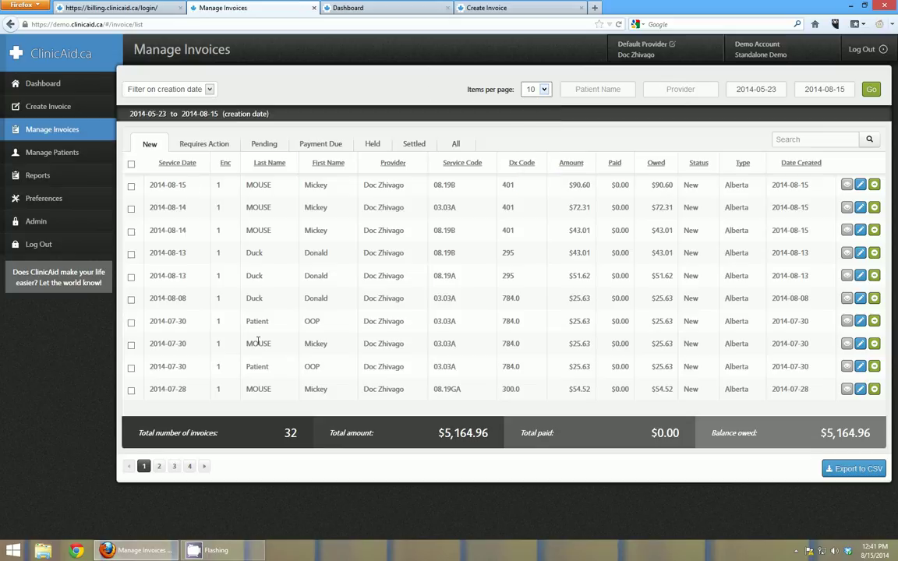
pyautogui.click(600, 89)
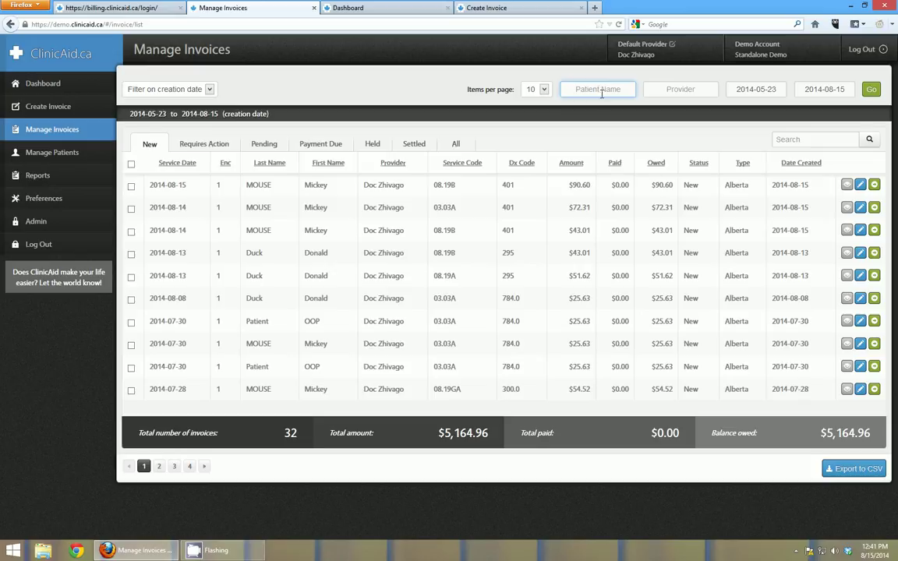
pyautogui.click(682, 87)
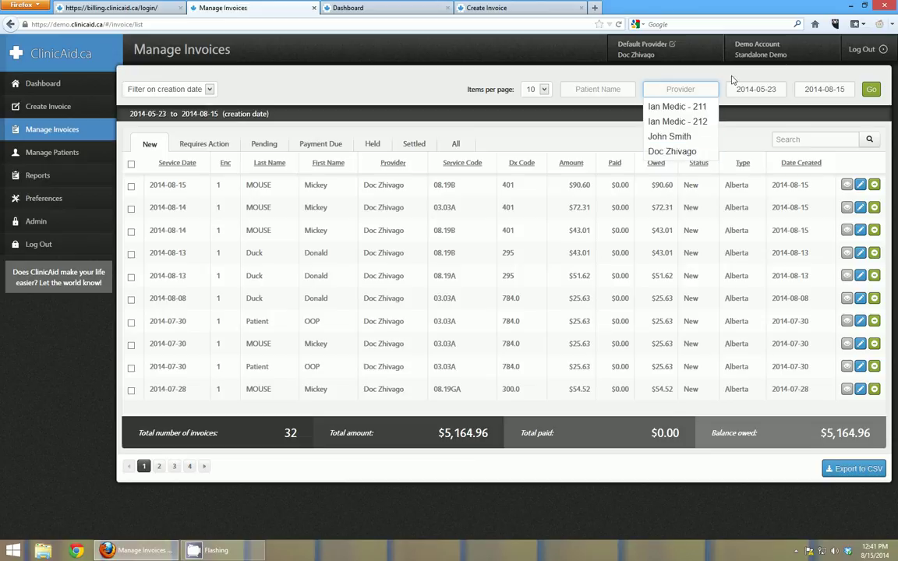
pyautogui.click(757, 88)
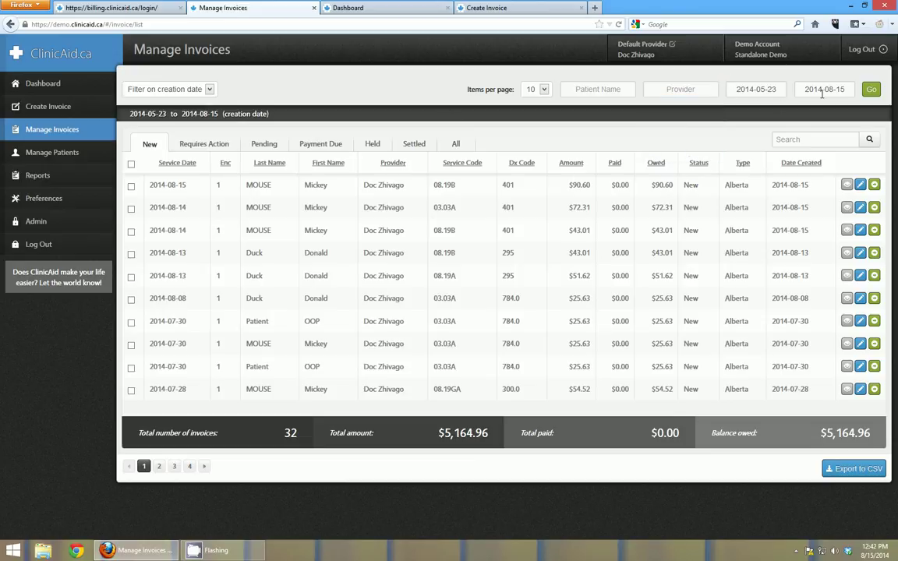
# Set the start date to 2004-05-01 and reload, growing the list to 114 invoices.
pyautogui.click(826, 90)
pyautogui.click(774, 89)
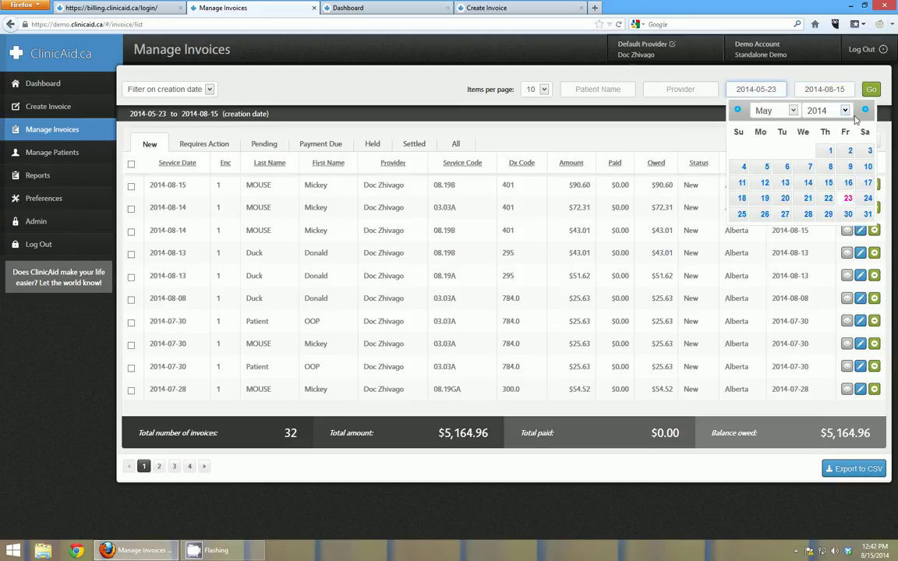
pyautogui.click(826, 109)
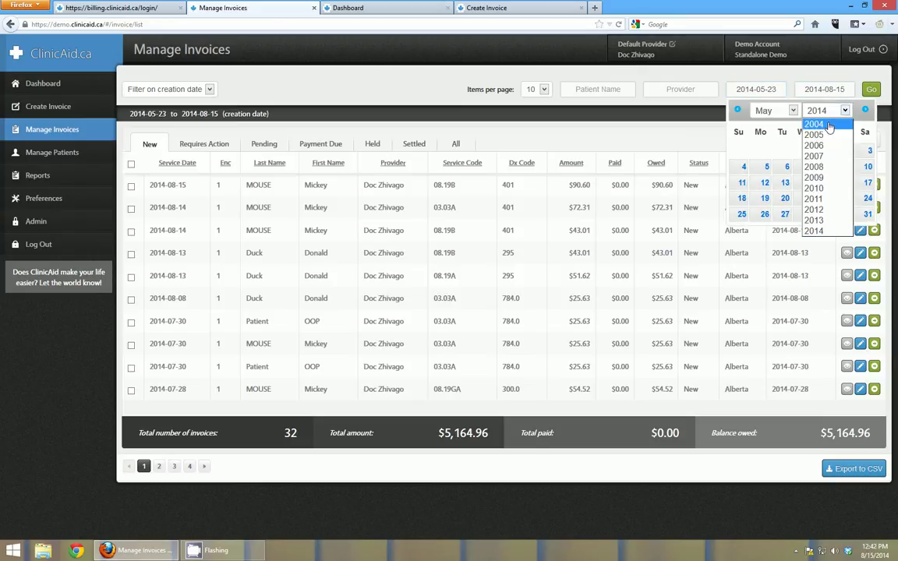
pyautogui.click(815, 125)
pyautogui.click(865, 150)
pyautogui.click(871, 90)
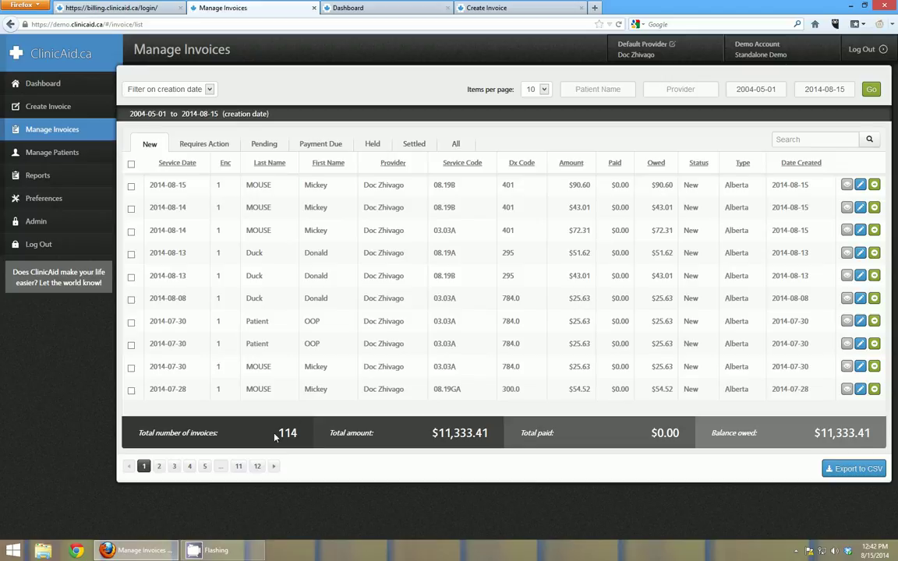
# Show the Requires Action invoices and open the first rejected invoice's details.
pyautogui.click(205, 148)
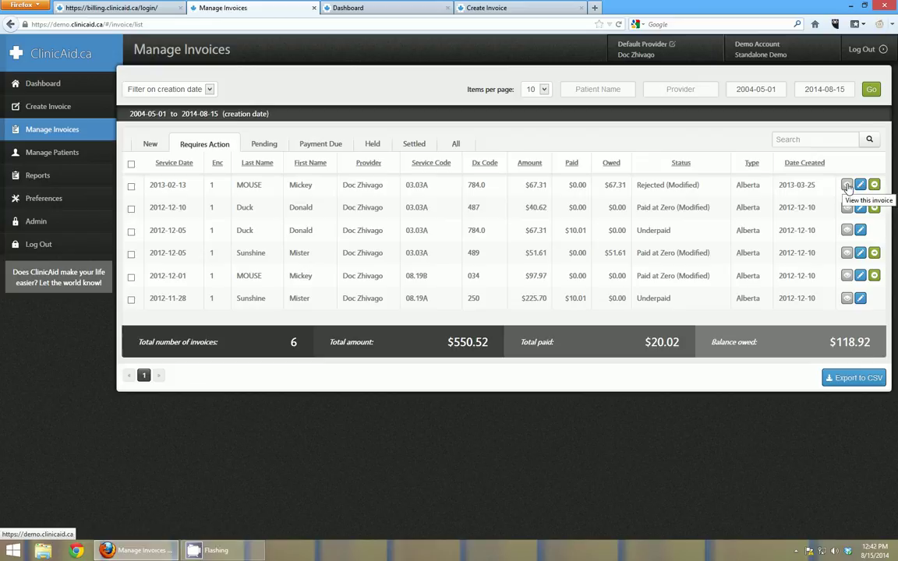
pyautogui.click(859, 186)
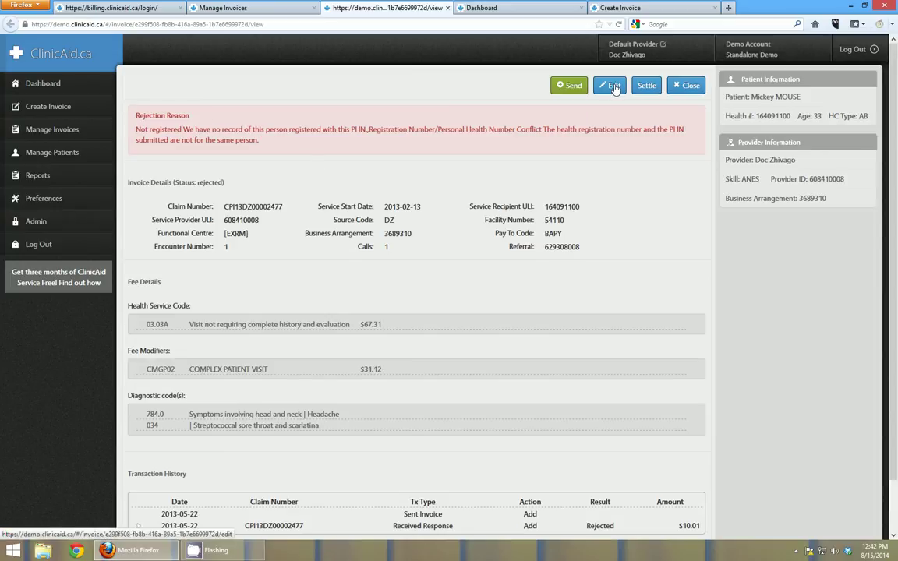
pyautogui.scroll(-2, 633, 252)
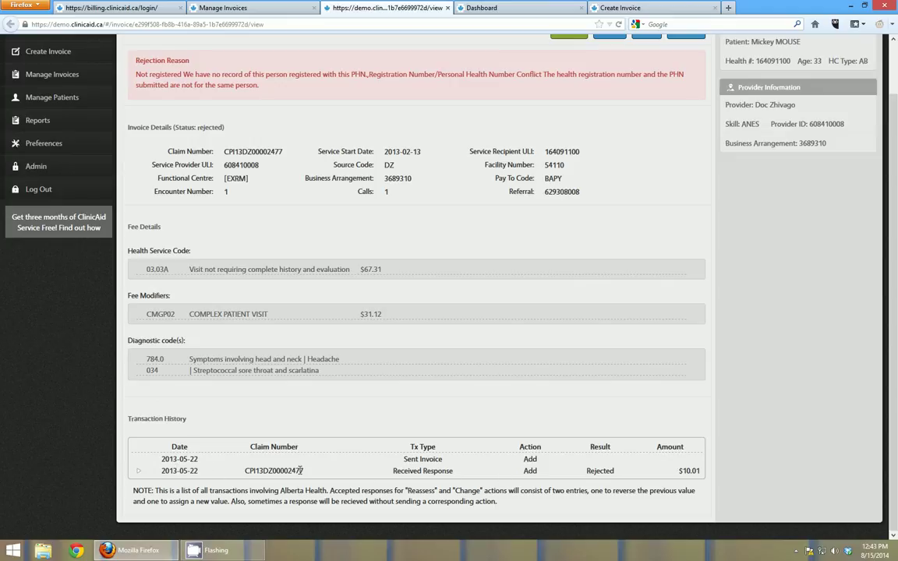
# Expand the rejected response to read its reasons, collapse it, and close the invoice view.
pyautogui.click(137, 472)
pyautogui.scroll(-2, 148, 436)
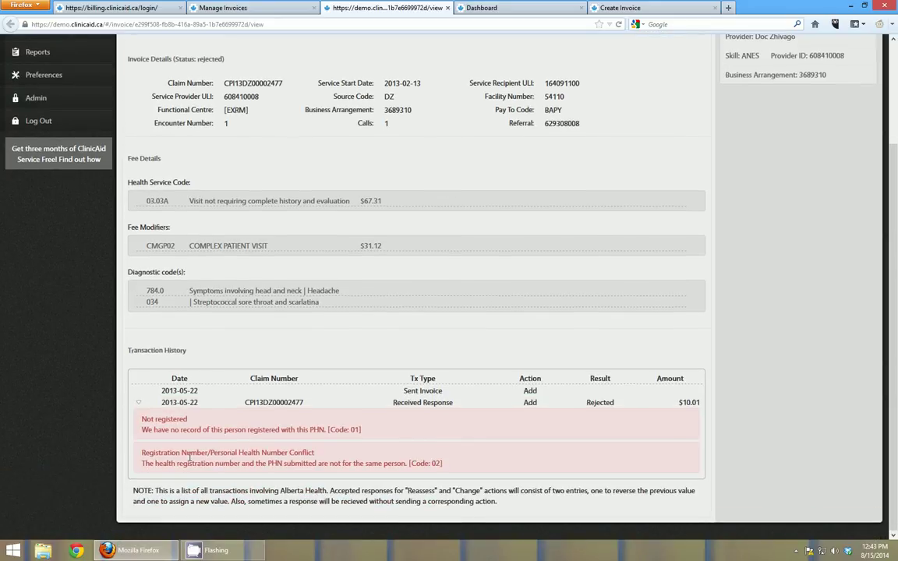
pyautogui.click(138, 402)
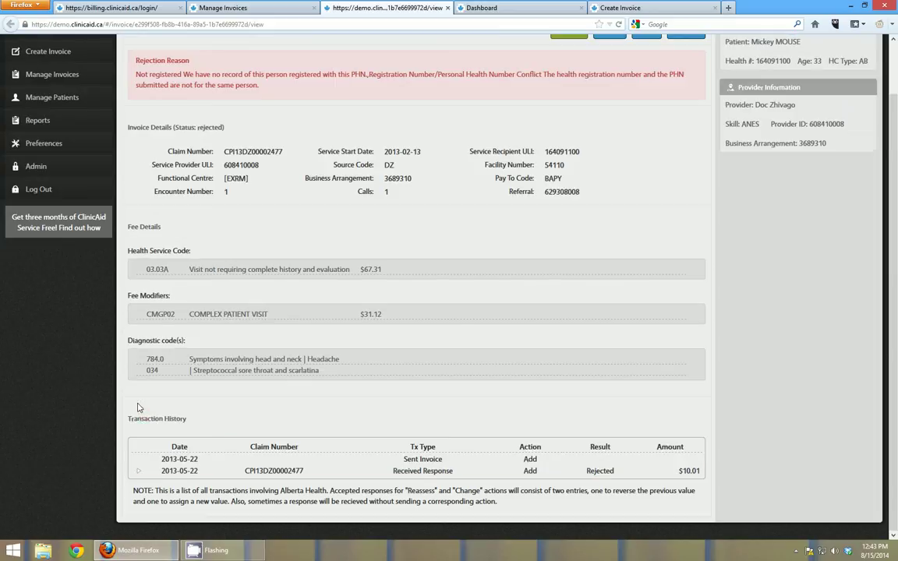
pyautogui.scroll(2, 360, 443)
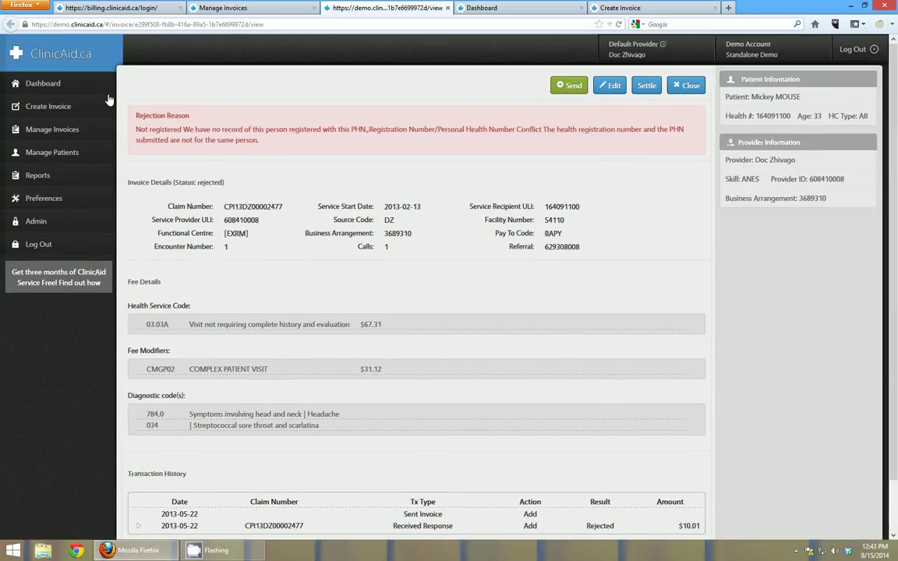
pyautogui.click(447, 7)
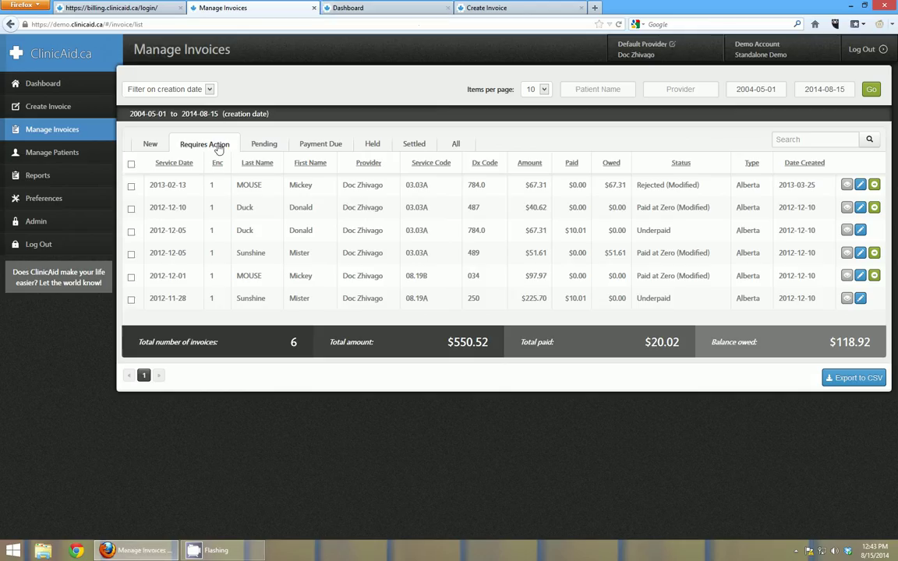
# Step through the Pending, Payment Due, Held and Settled tabs, ending on All's 201 invoices.
pyautogui.click(265, 145)
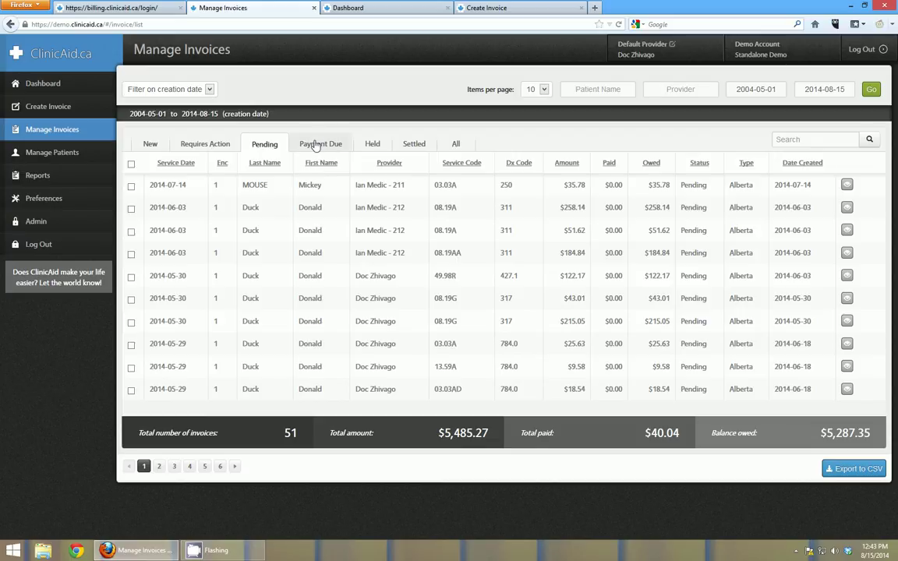
pyautogui.click(319, 148)
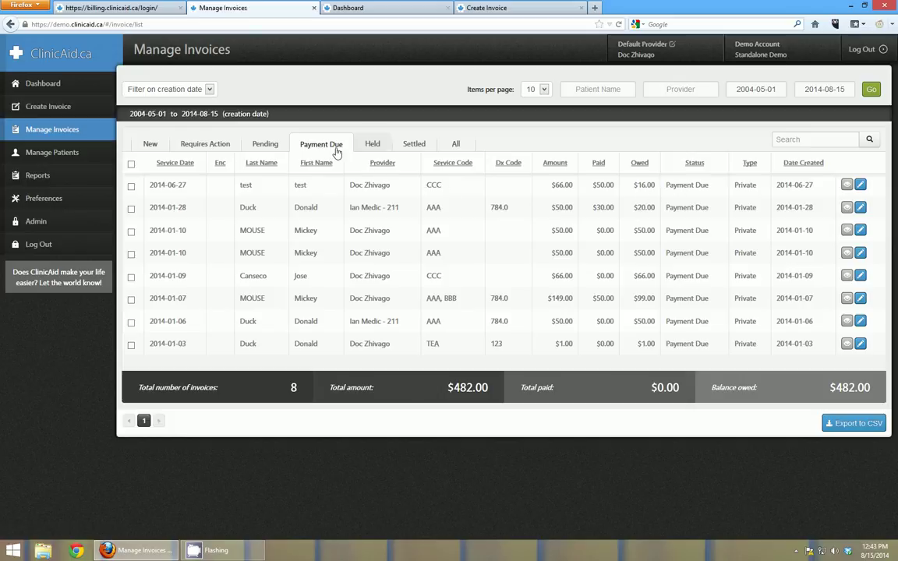
pyautogui.click(378, 143)
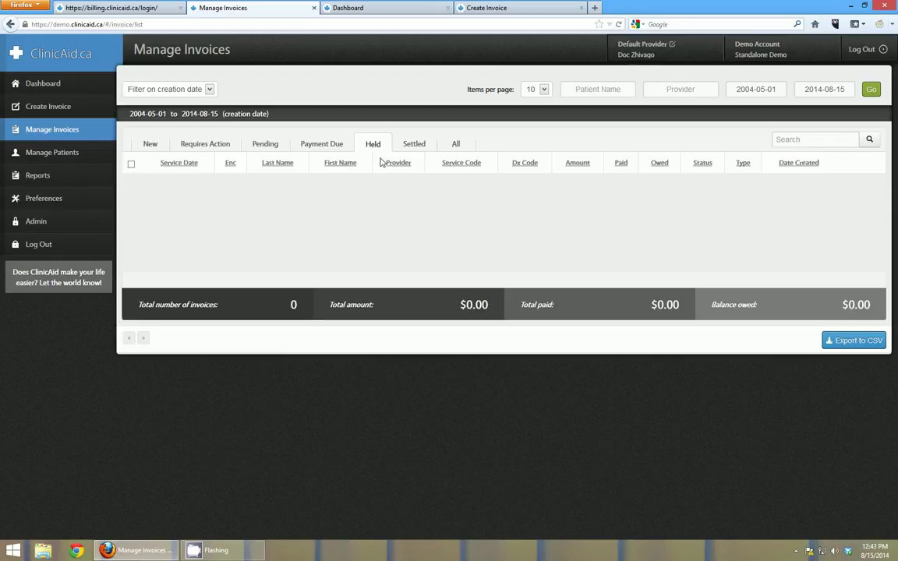
pyautogui.click(413, 145)
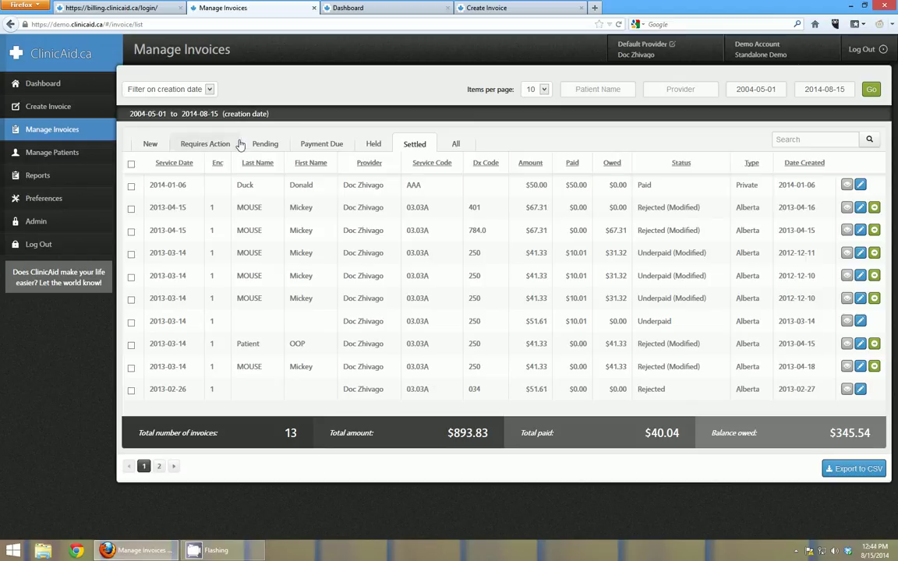
pyautogui.click(456, 145)
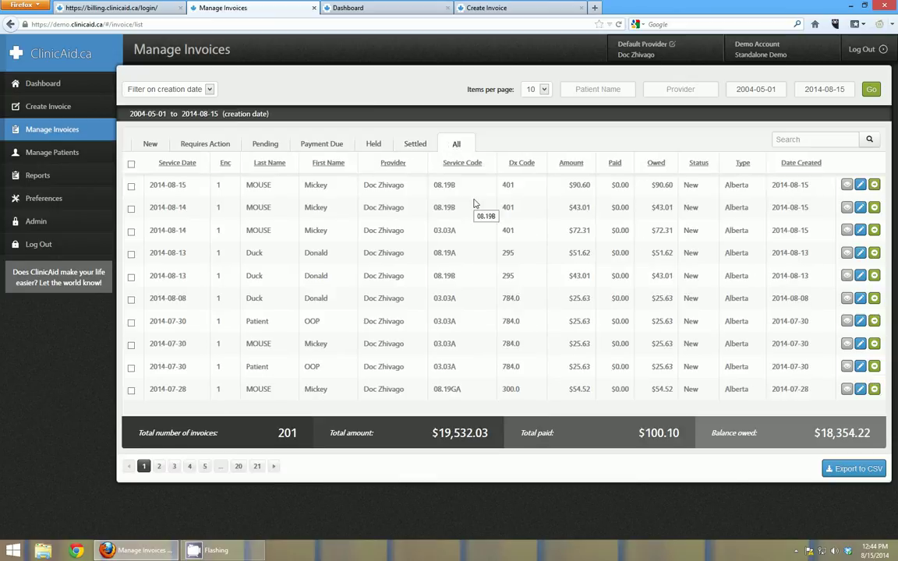
# Enter 03.03A into the All tab's invoice search box.
pyautogui.click(802, 140)
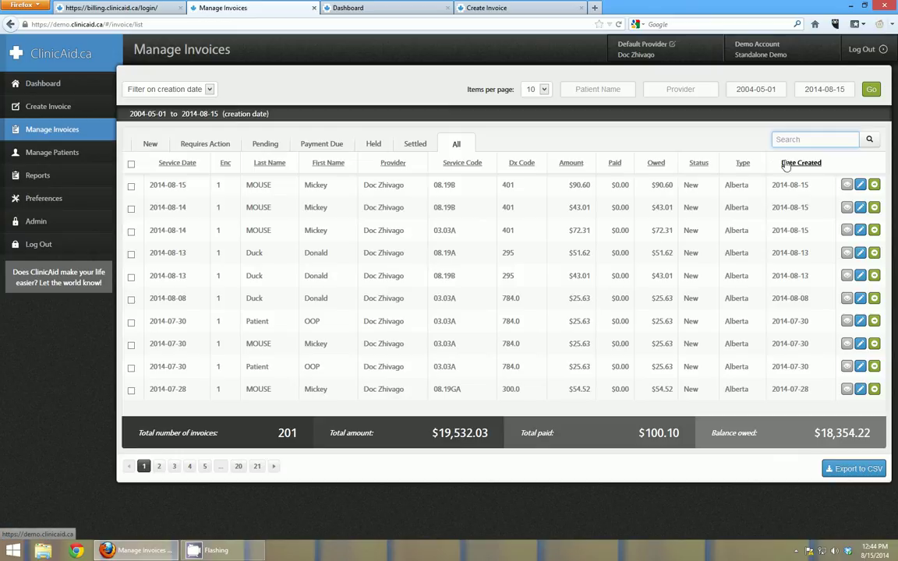
pyautogui.write('401')
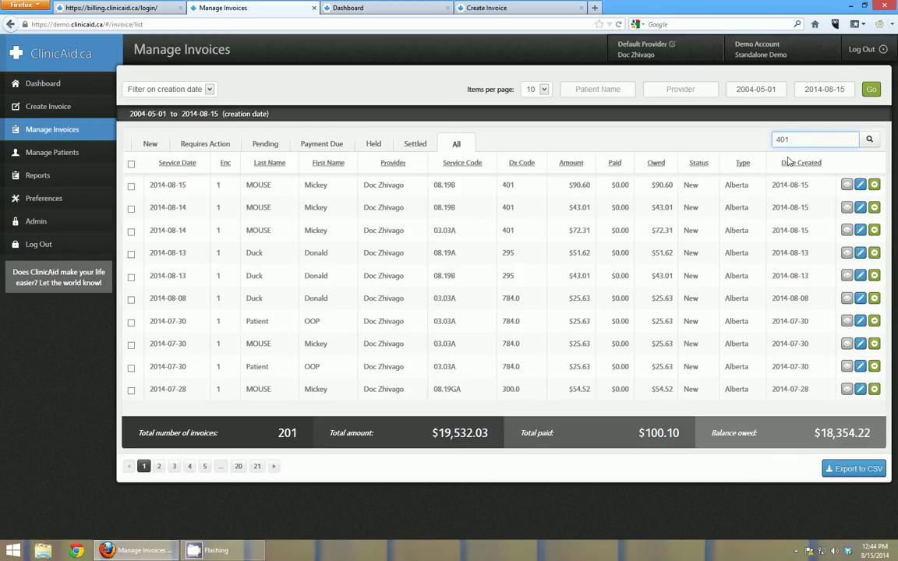
pyautogui.press('BackSpace')
pyautogui.write('03.03A')
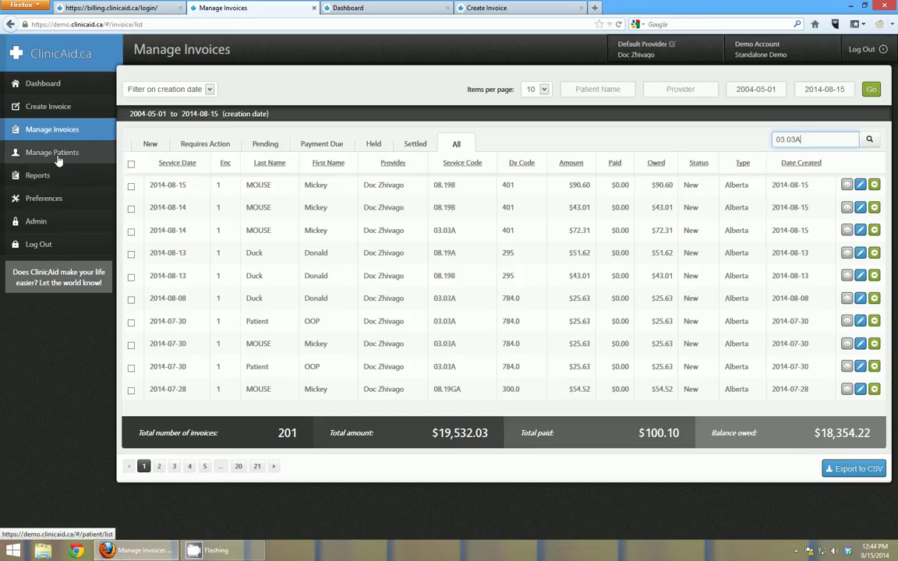
# Open Manage Patients to see the first page of ten patients.
pyautogui.click(53, 152)
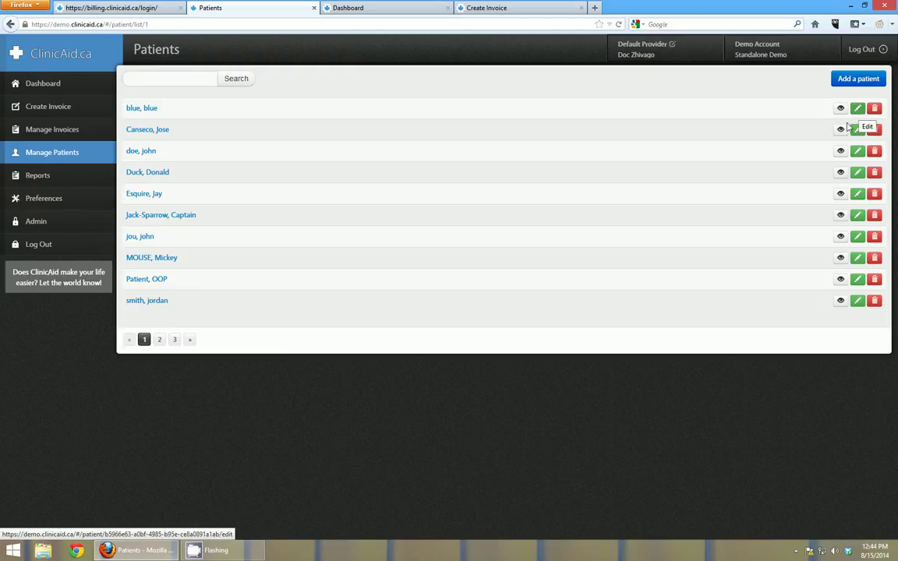
# Start a new patient record and reveal all the hidden fields.
pyautogui.click(859, 81)
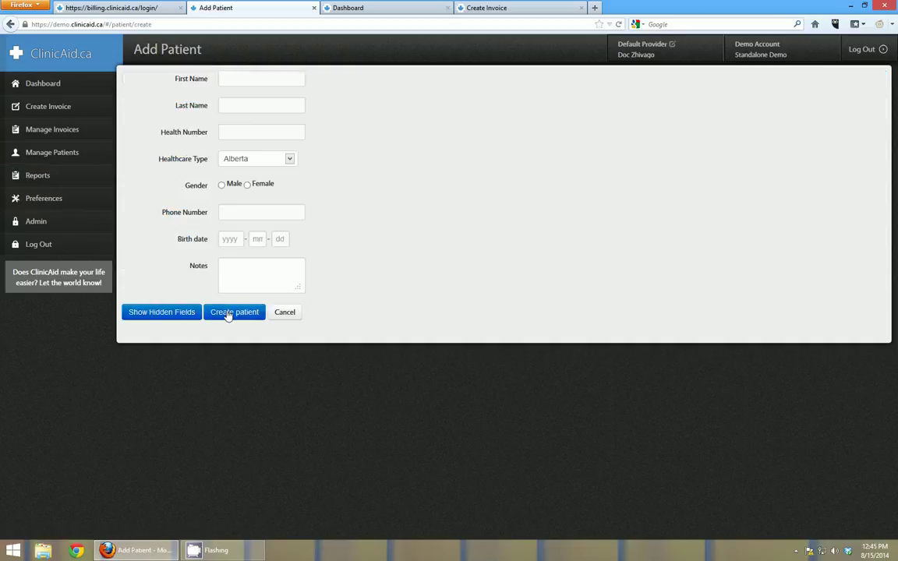
pyautogui.click(173, 315)
pyautogui.scroll(-1, 370, 220)
pyautogui.scroll(-4, 263, 287)
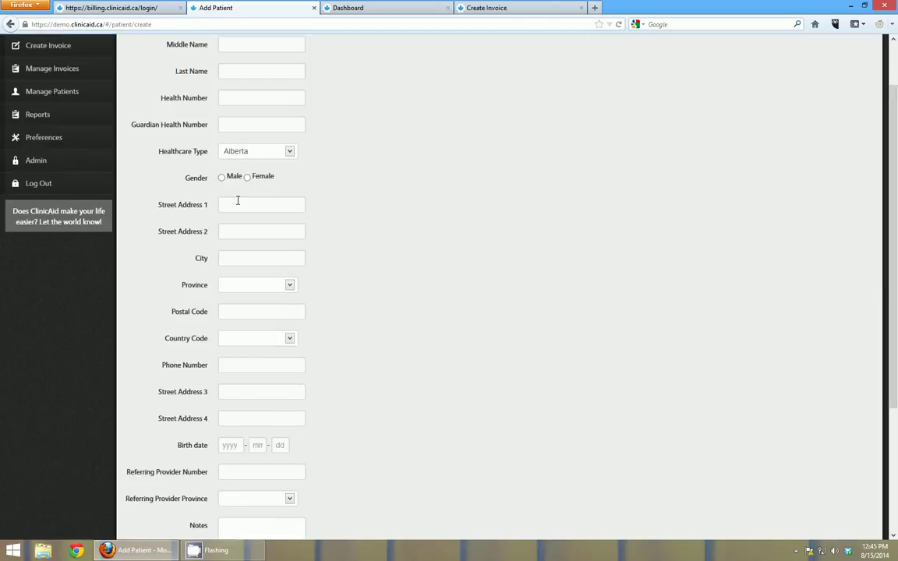
pyautogui.scroll(-2, 288, 395)
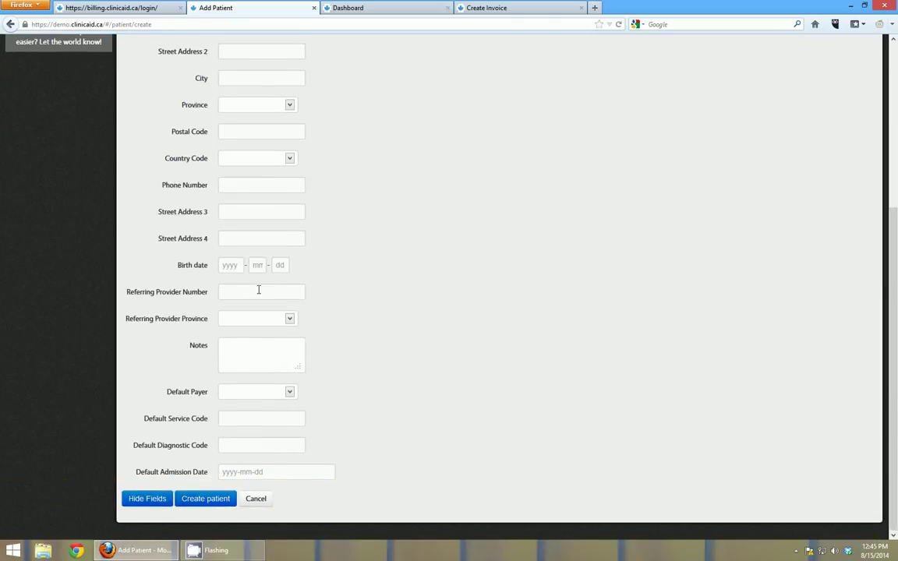
pyautogui.click(251, 292)
pyautogui.press('Down')
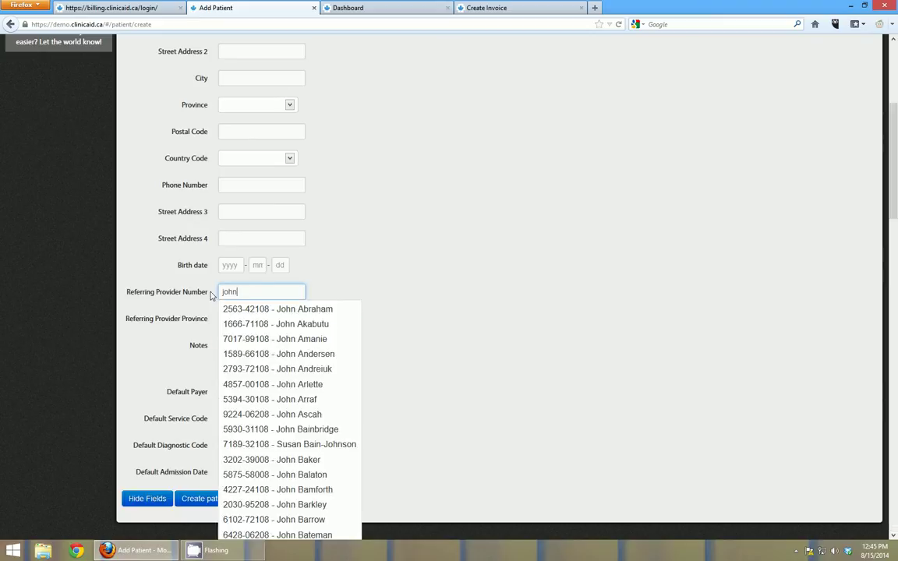
pyautogui.click(281, 429)
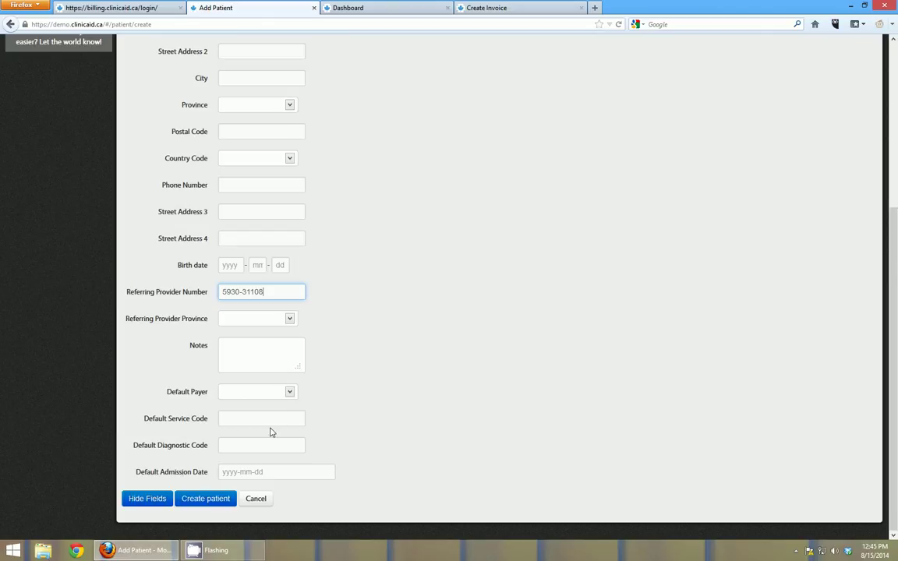
pyautogui.click(233, 420)
pyautogui.click(240, 446)
pyautogui.click(245, 473)
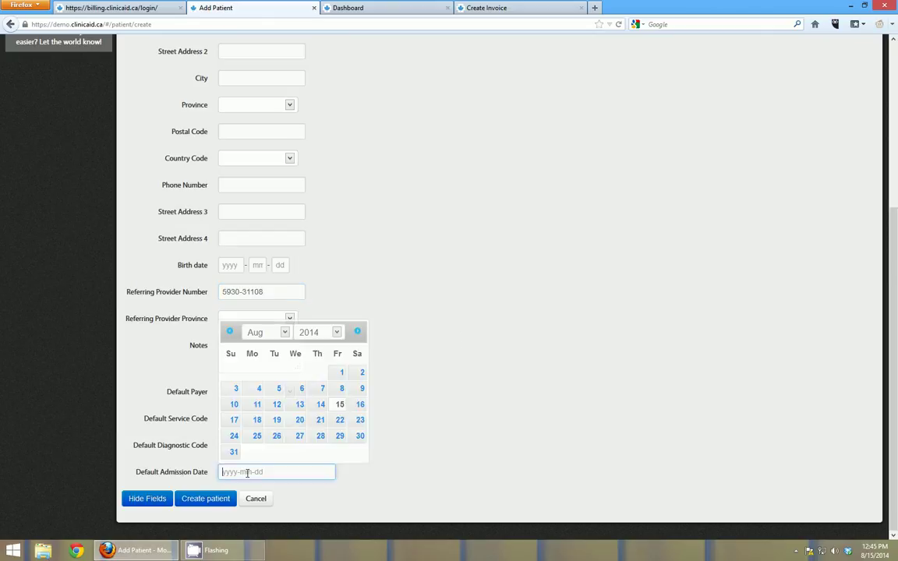
pyautogui.click(492, 382)
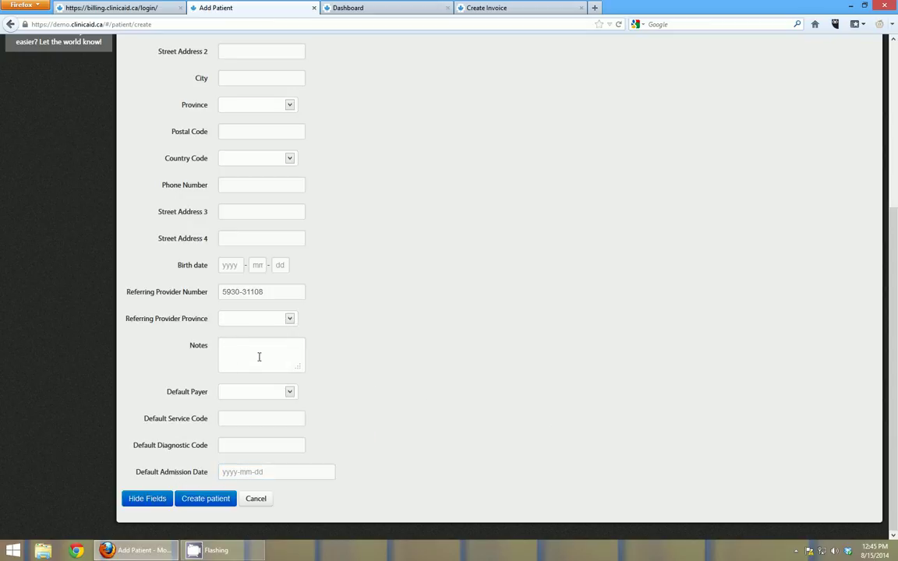
pyautogui.scroll(5, 436, 413)
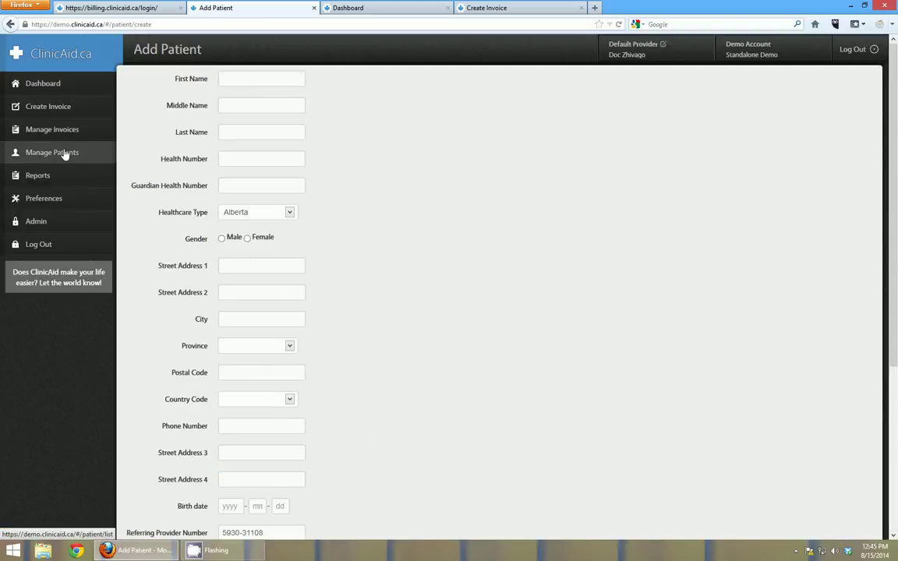
# Open the Reports page listing five reports, Cash Report through 03.04J Eligibility.
pyautogui.click(50, 178)
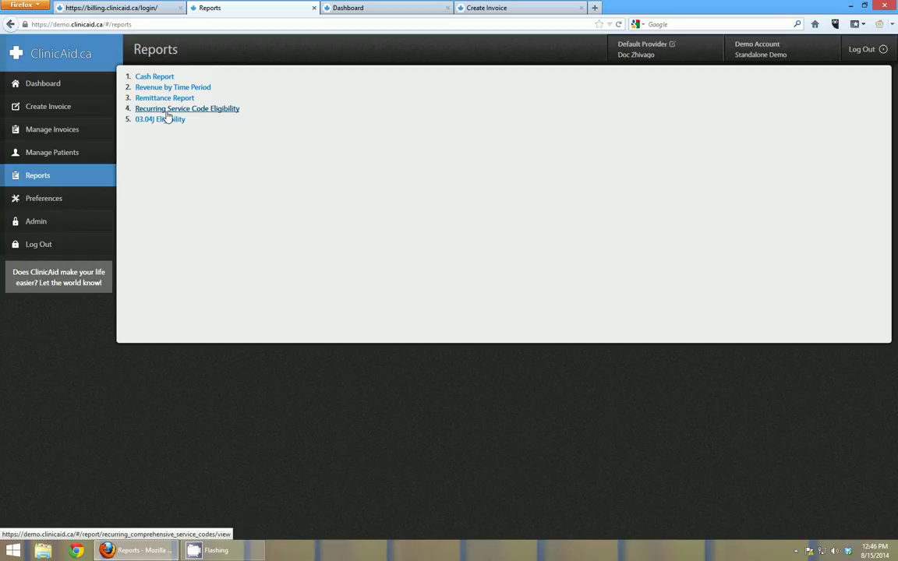
# Expand Preferences and view the fifteen service code groups, General through GP Codes.
pyautogui.click(60, 199)
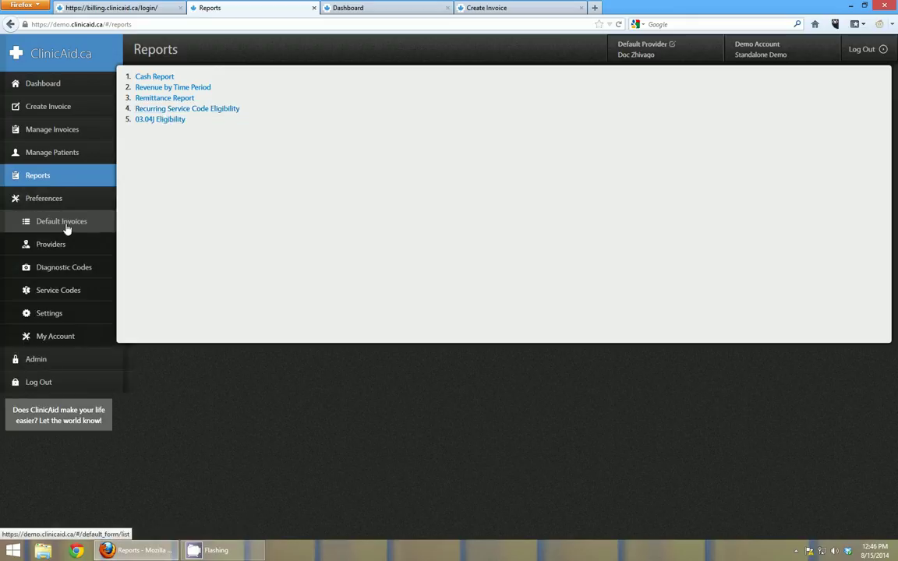
pyautogui.click(69, 292)
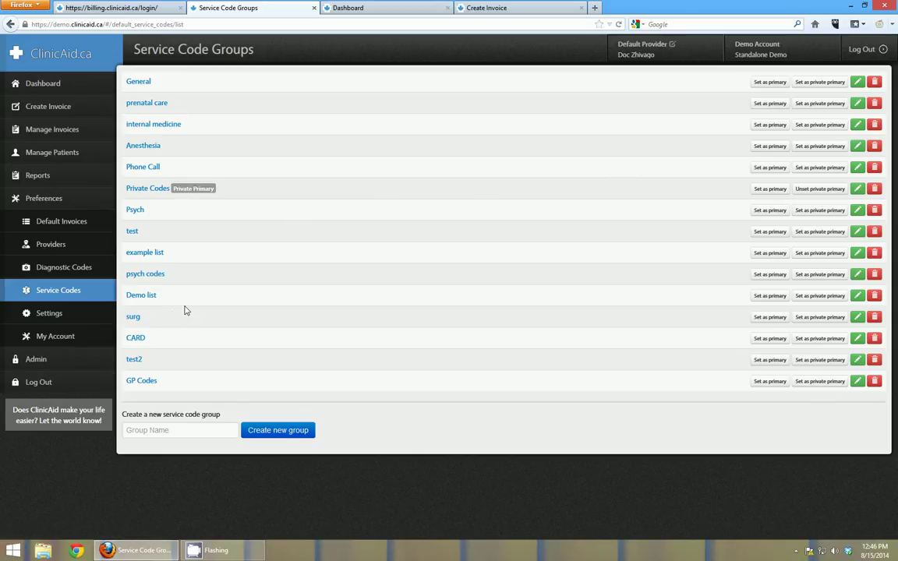
# Open the providers list and review the last provider's billing details, cancelling without changes.
pyautogui.click(63, 245)
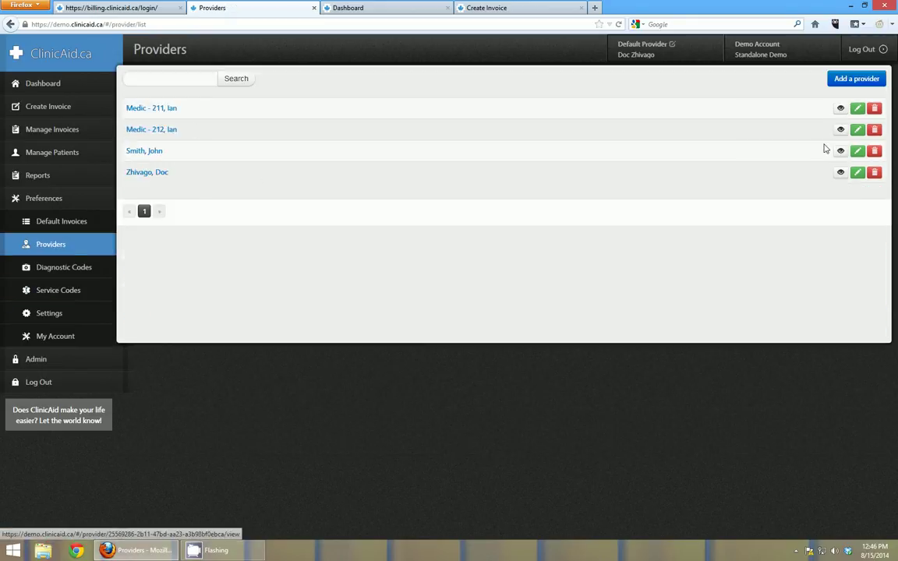
pyautogui.click(858, 172)
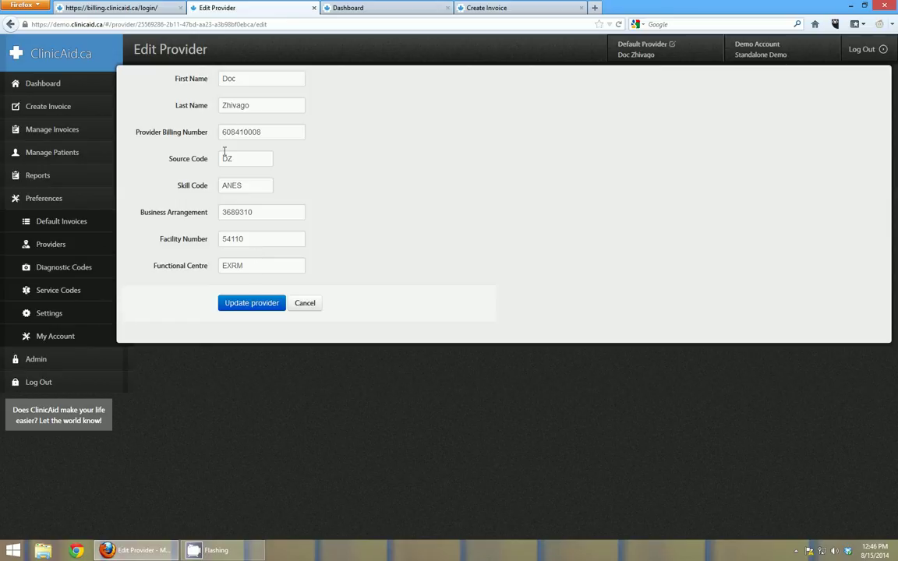
pyautogui.click(305, 303)
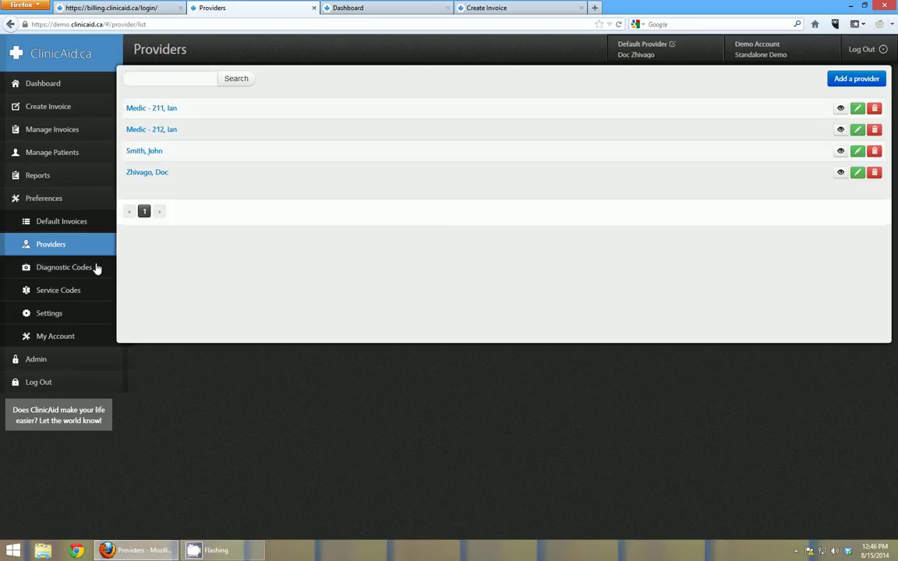
# View the fifteen Alberta default invoice forms, then collapse Preferences and expand Admin.
pyautogui.click(81, 224)
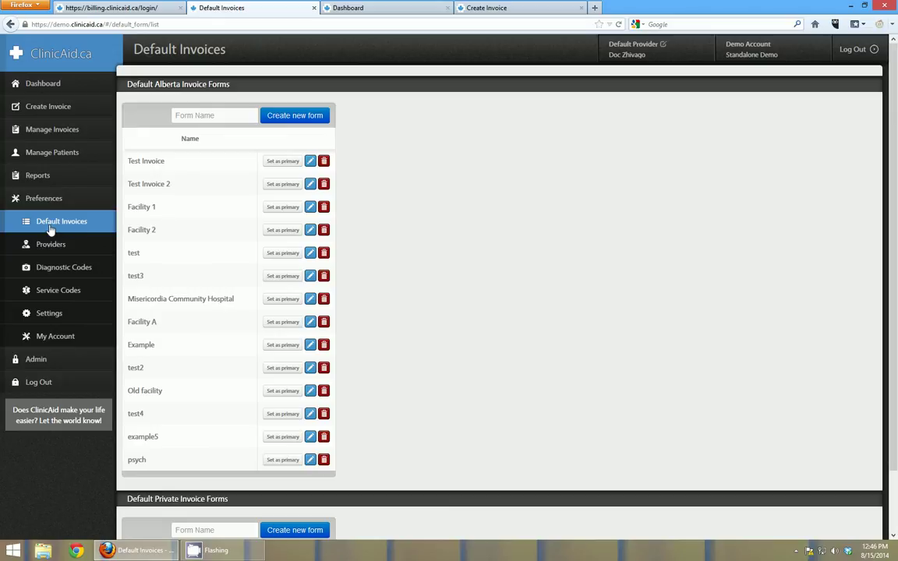
pyautogui.click(59, 200)
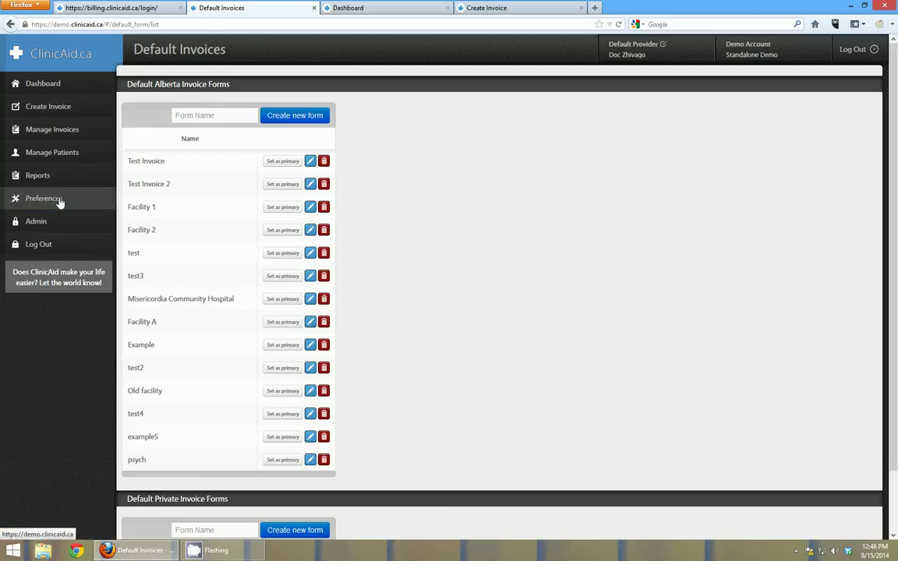
pyautogui.click(54, 225)
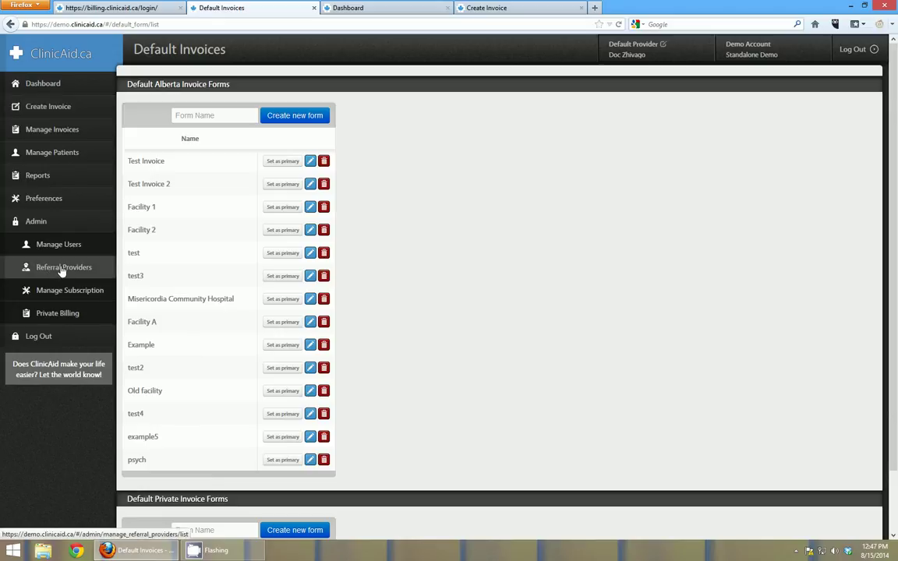
pyautogui.click(62, 316)
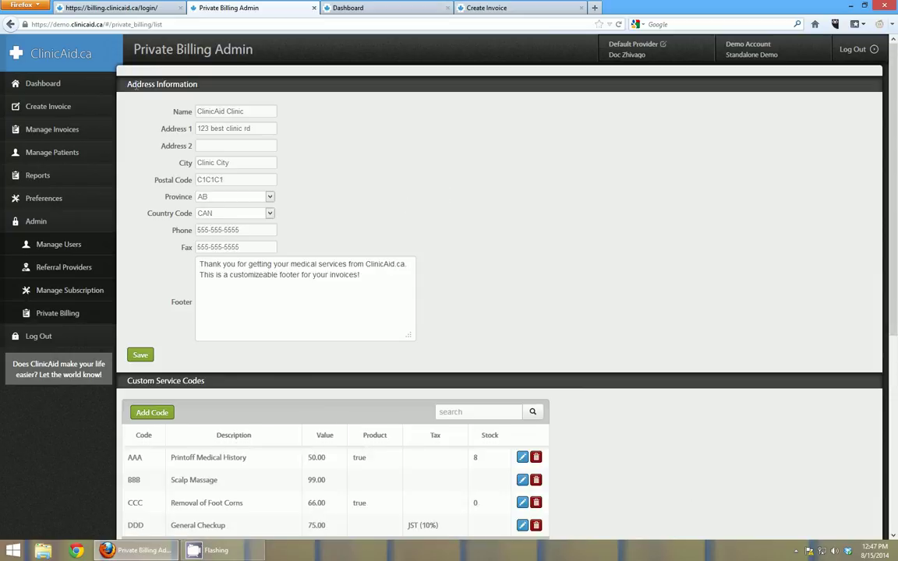
pyautogui.scroll(-1, 501, 298)
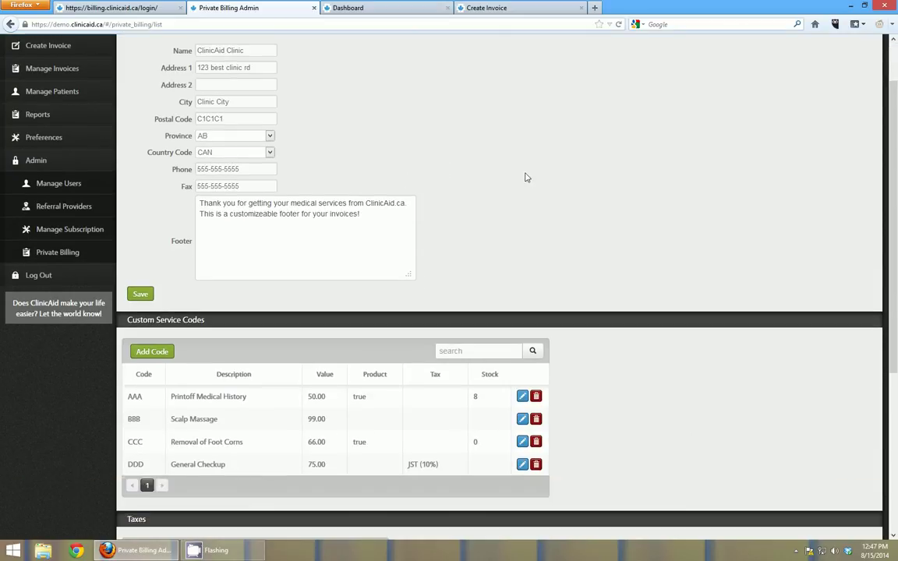
pyautogui.scroll(1, 527, 204)
pyautogui.scroll(-1, 521, 240)
pyautogui.scroll(-3, 555, 244)
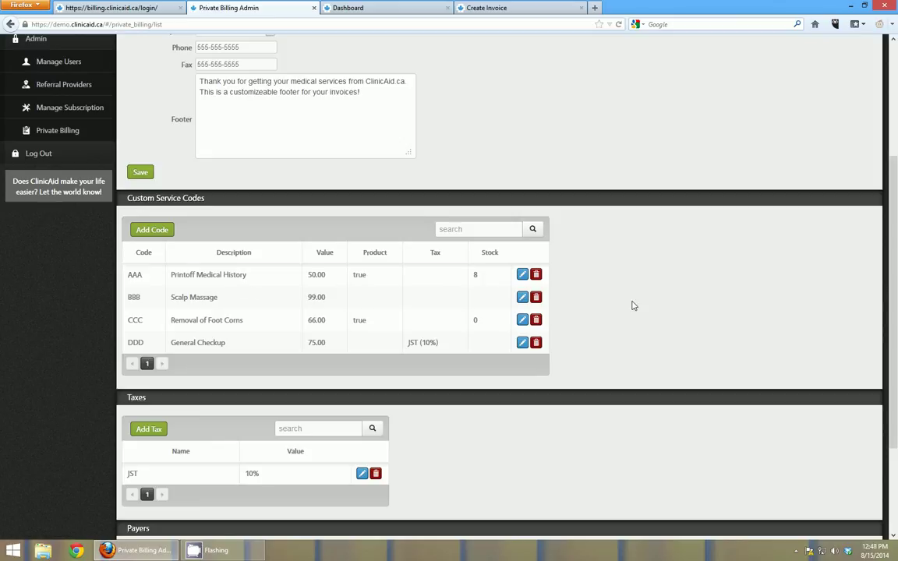
pyautogui.scroll(-1, 633, 305)
pyautogui.scroll(-3, 633, 305)
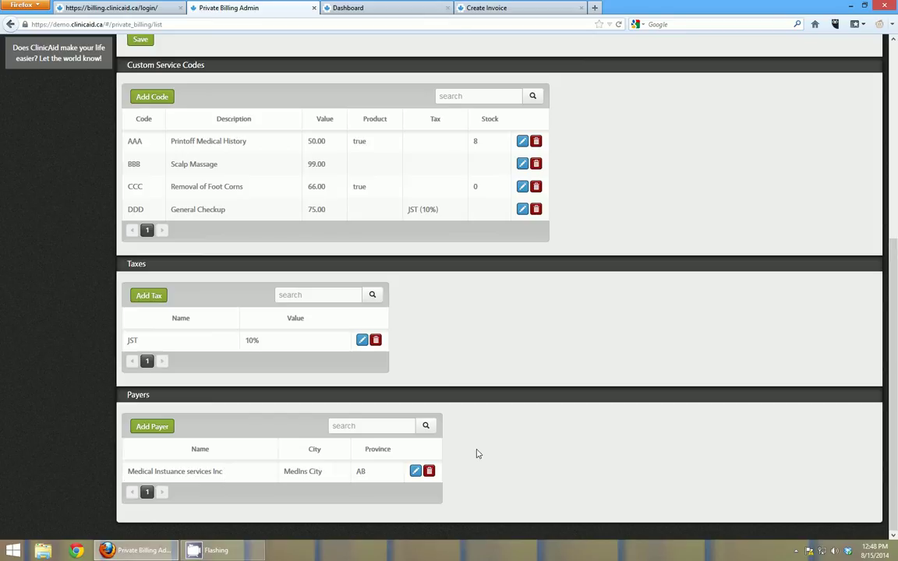
pyautogui.scroll(5, 511, 452)
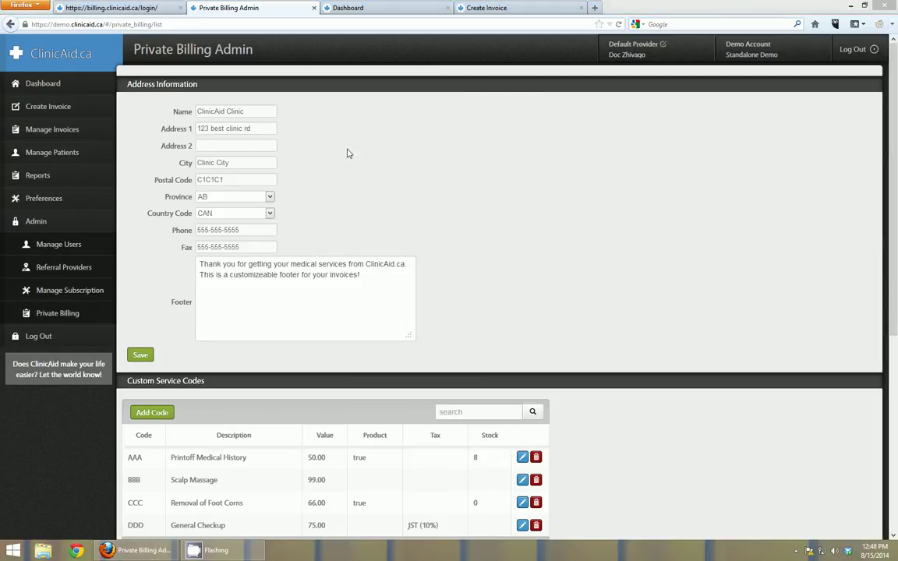
# Return to the ClinicAid home page and open the Contact page showing phone and e-mail details.
pyautogui.click(105, 8)
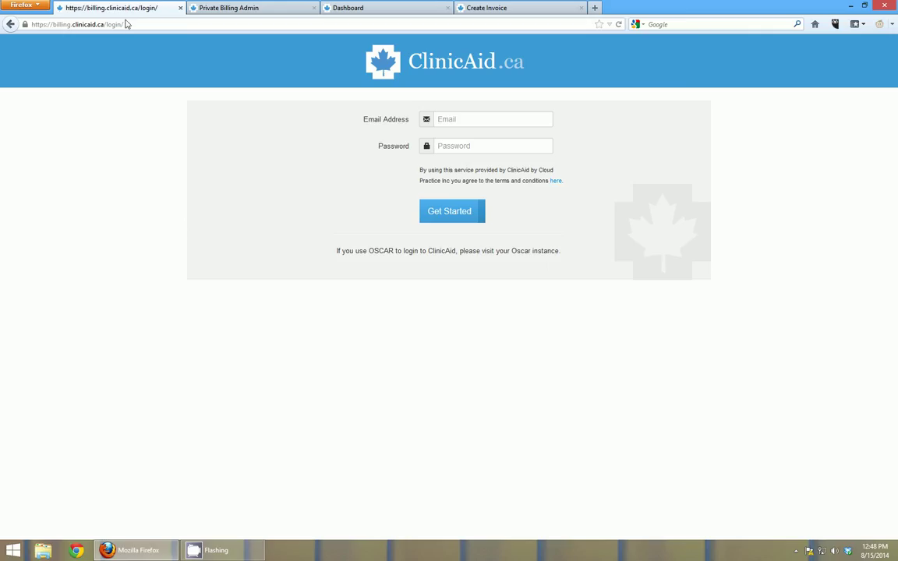
pyautogui.click(10, 24)
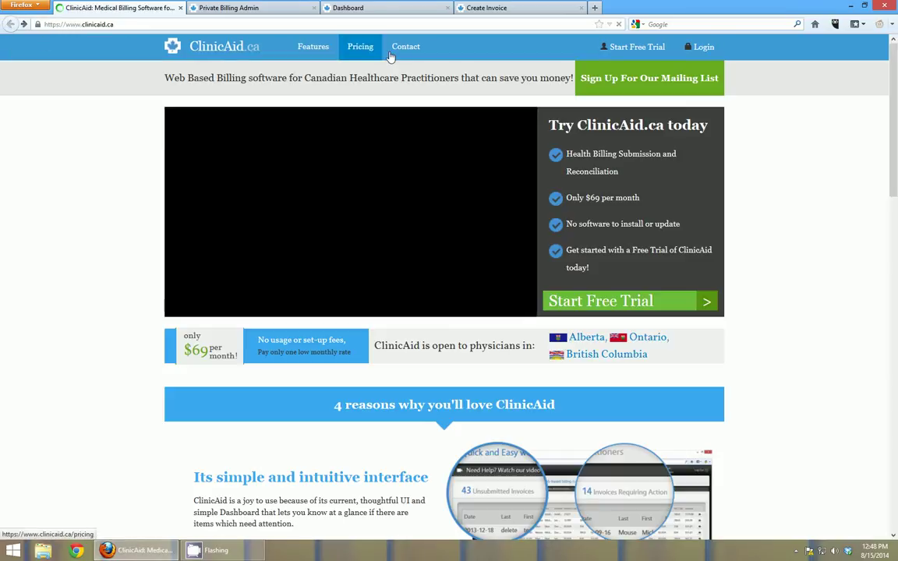
pyautogui.click(408, 49)
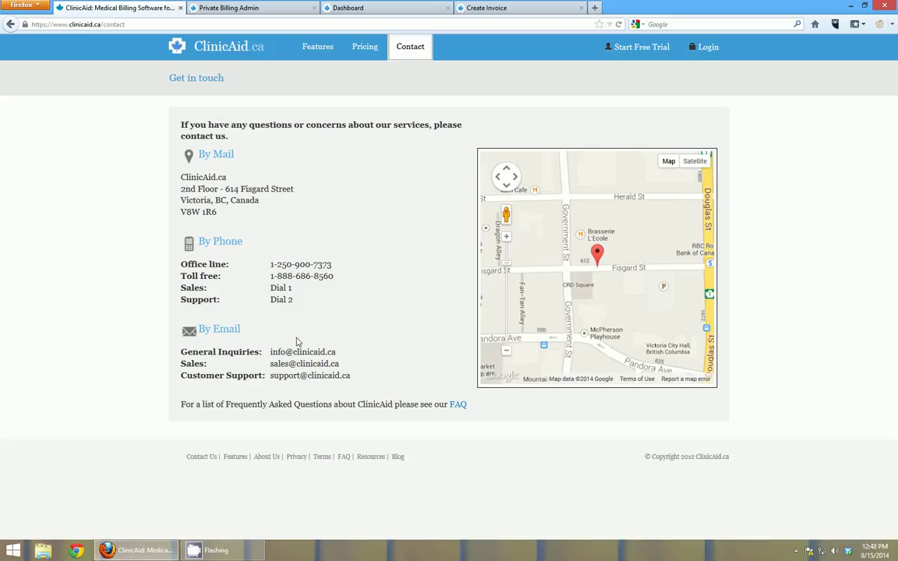
pyautogui.moveTo(352, 381); pyautogui.dragTo(265, 280)
pyautogui.click(265, 280)
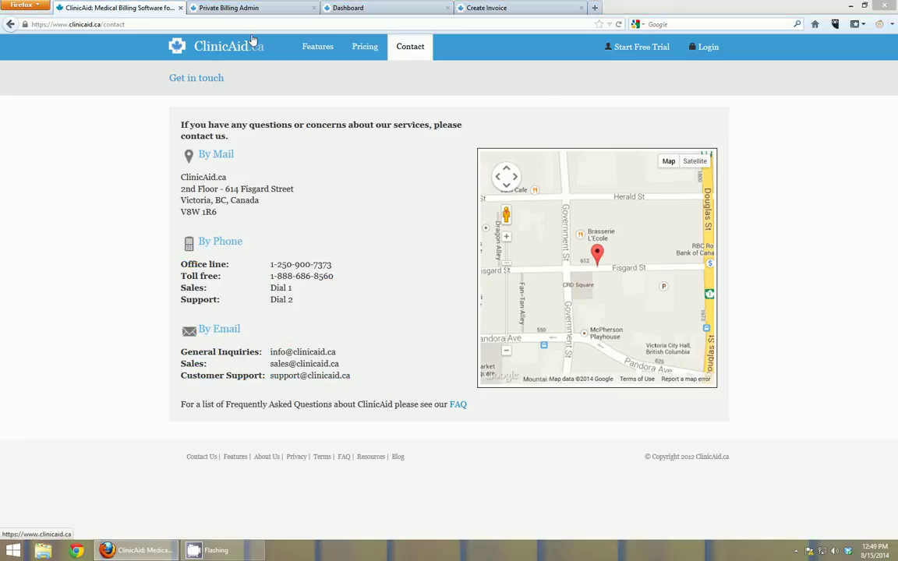
# In a new tab, enter 'youtube' and go to the ClinicAidCanada channel.
pyautogui.click(595, 8)
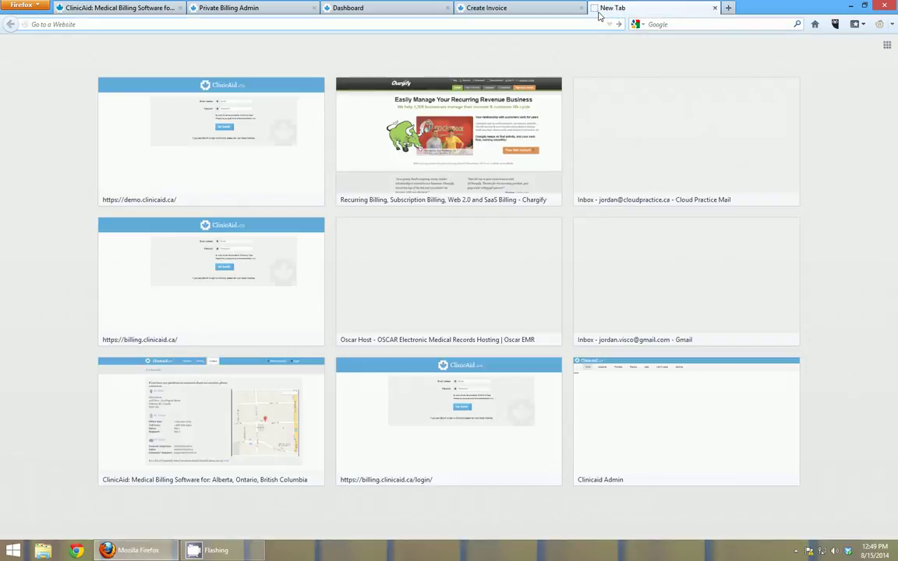
pyautogui.write('youtube.com/')
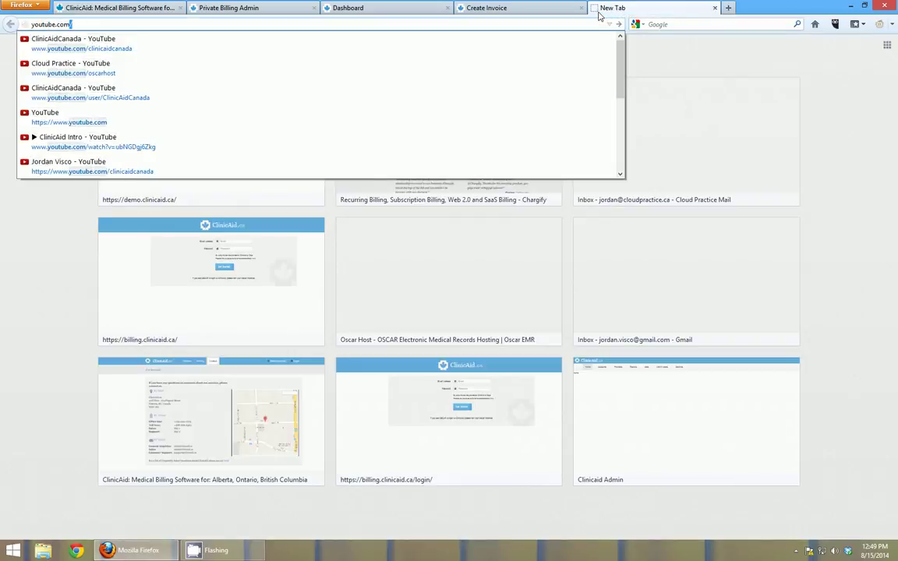
pyautogui.click(525, 98)
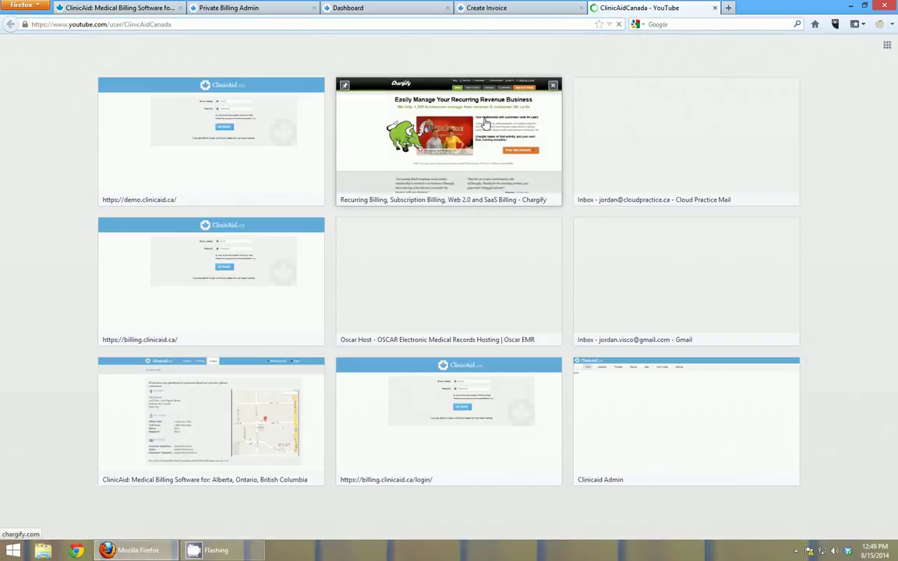
# Browse the channel's tutorials, including the British Columbia, Alberta and Ontario Getting Started videos.
pyautogui.scroll(-3, 453, 250)
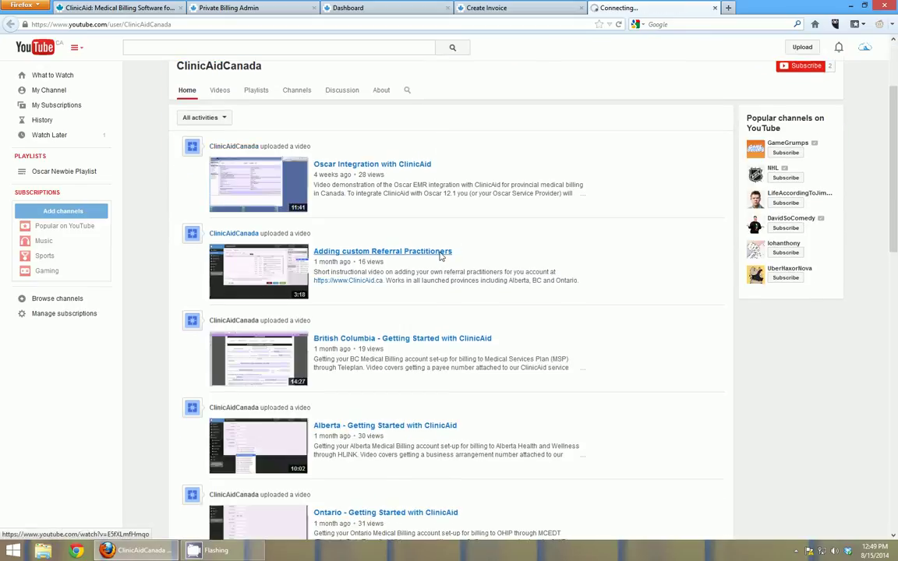
pyautogui.scroll(-2, 425, 226)
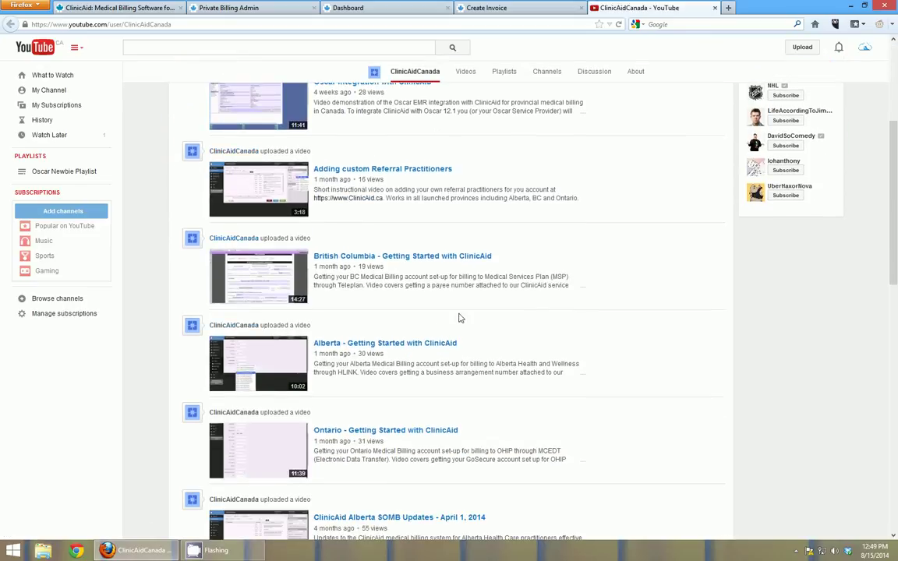
pyautogui.scroll(-5, 517, 264)
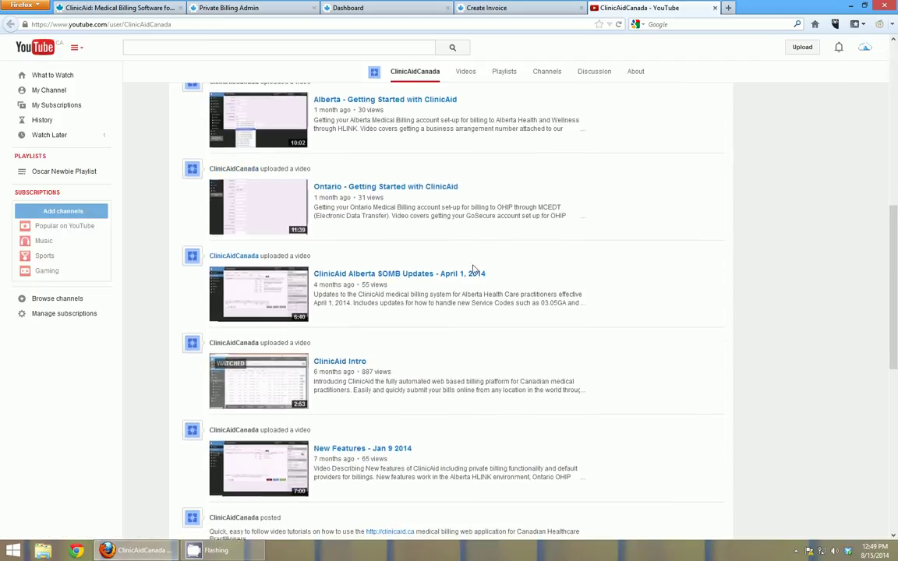
pyautogui.scroll(-4, 479, 279)
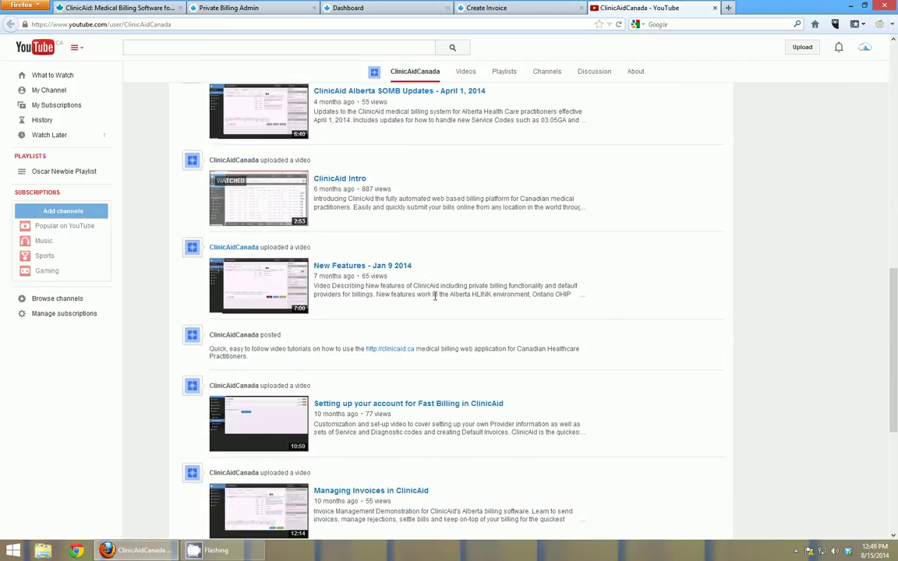
pyautogui.scroll(-3, 396, 285)
pyautogui.scroll(-1, 438, 325)
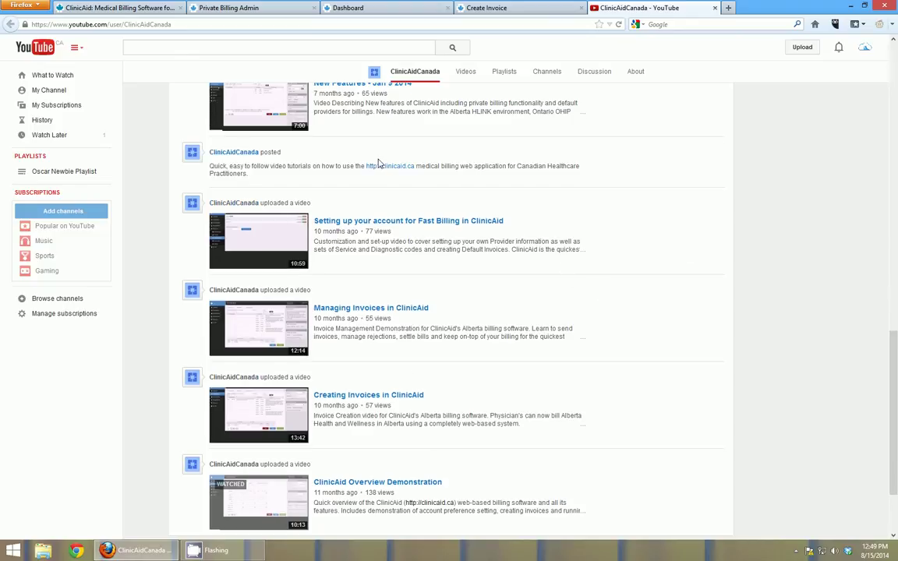
pyautogui.scroll(8, 671, 233)
pyautogui.scroll(2, 452, 312)
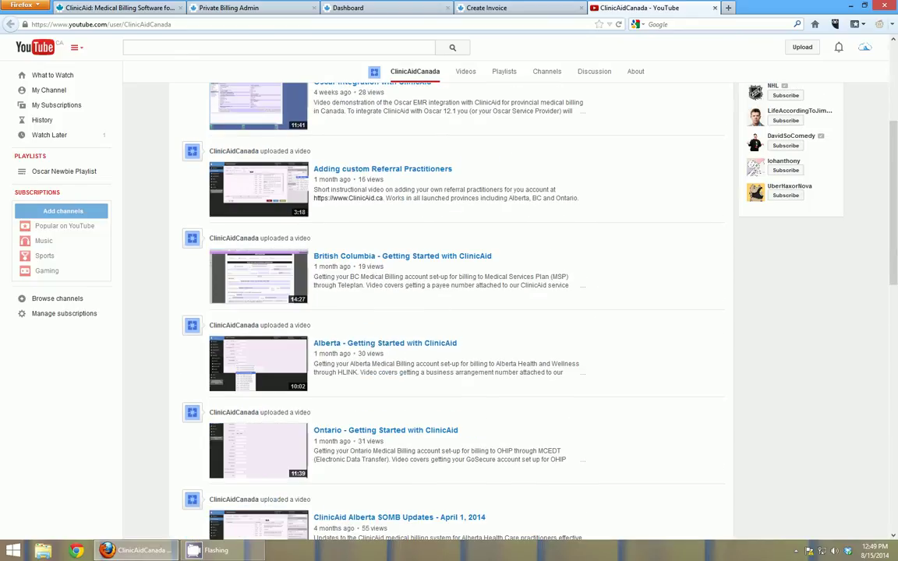